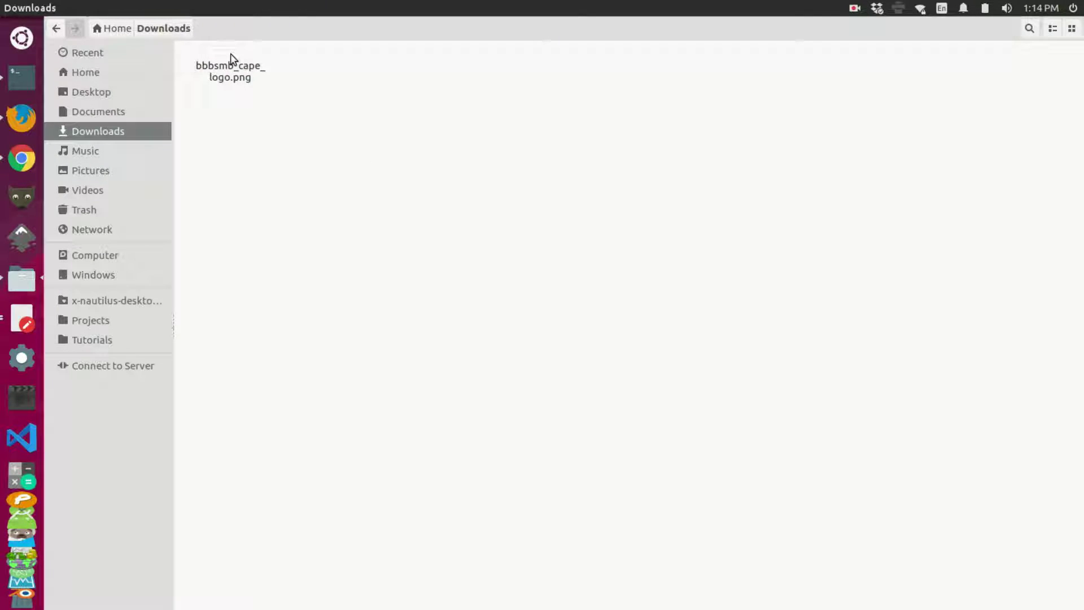
Preview bbbsmb_cape_logo.png from Downloads, close the preview, and open the file in GIMP
{"action": "double_click", "coordinate": [233, 62]}
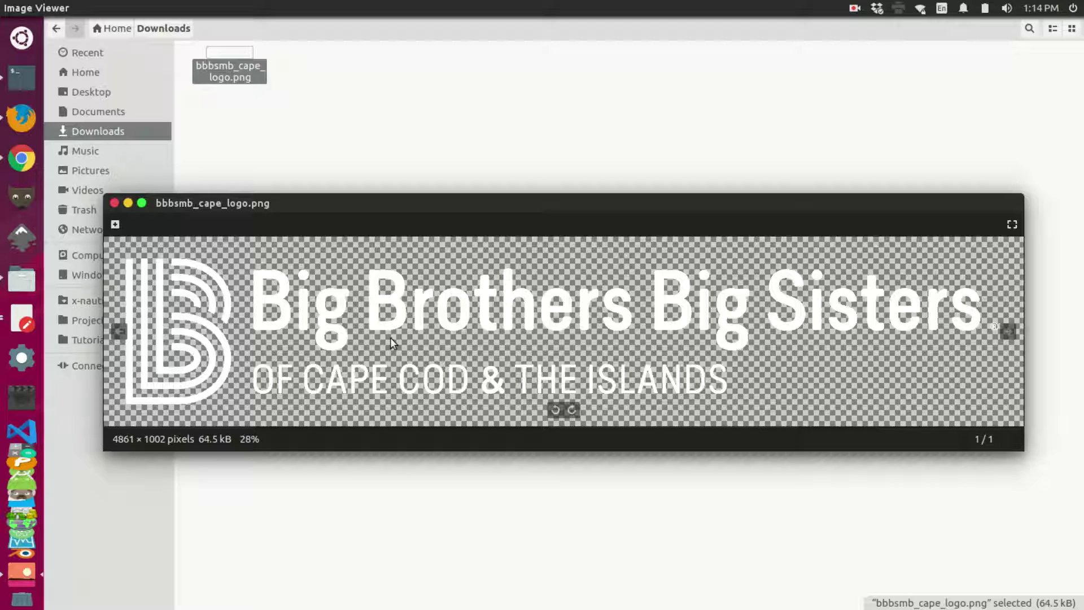
{"action": "left_click_drag", "start_coordinate": [176, 208], "coordinate": [143, 79]}
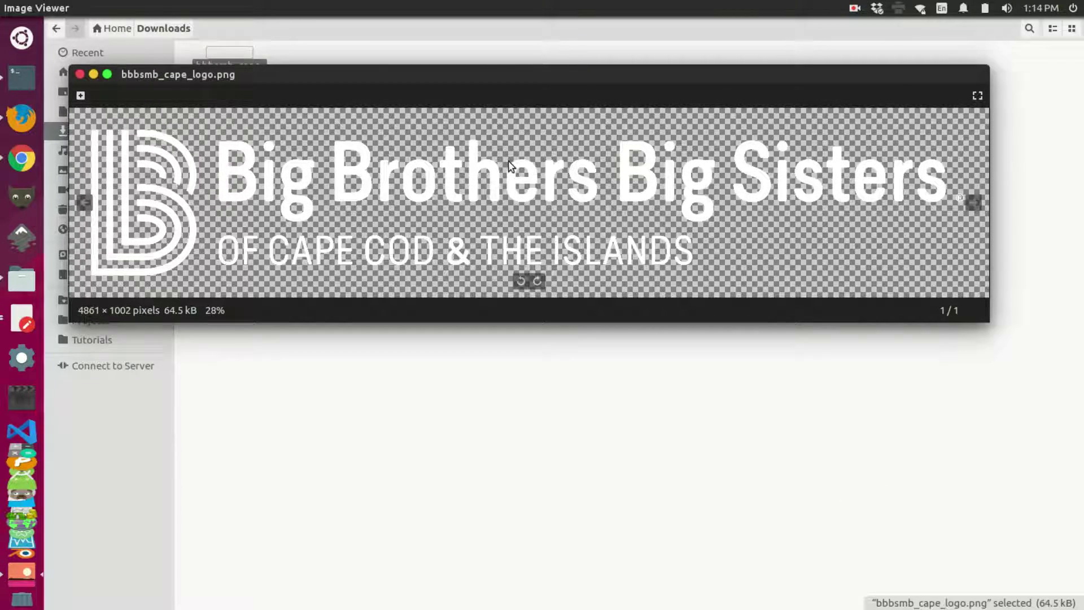
{"action": "left_click", "coordinate": [77, 74]}
{"action": "left_click_drag", "start_coordinate": [229, 57], "coordinate": [24, 198]}
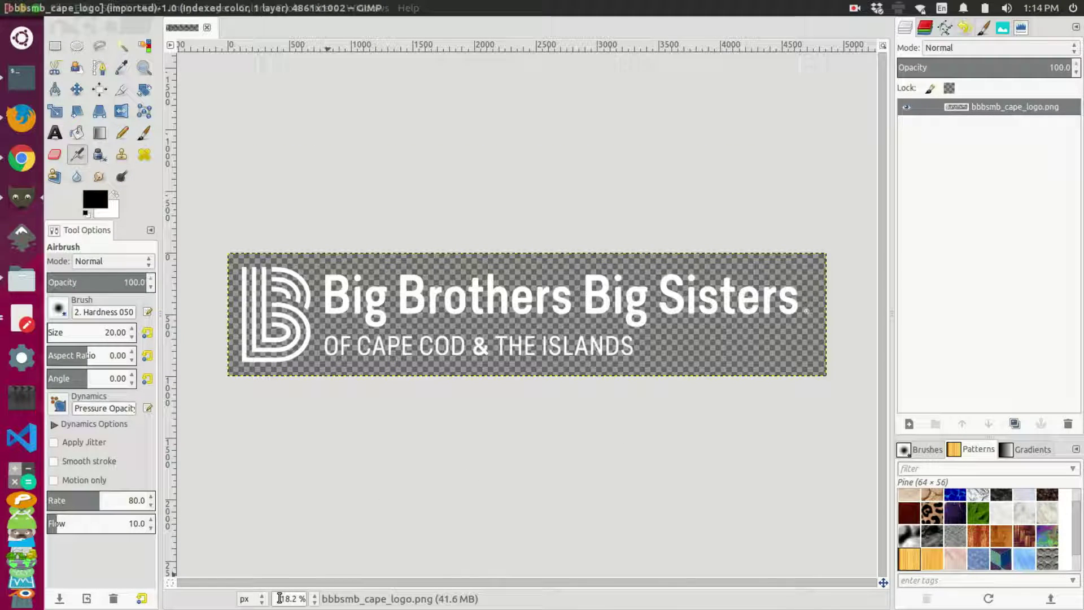
Scale the logo image to 250 × 52 pixels
{"action": "triple_click", "coordinate": [303, 597]}
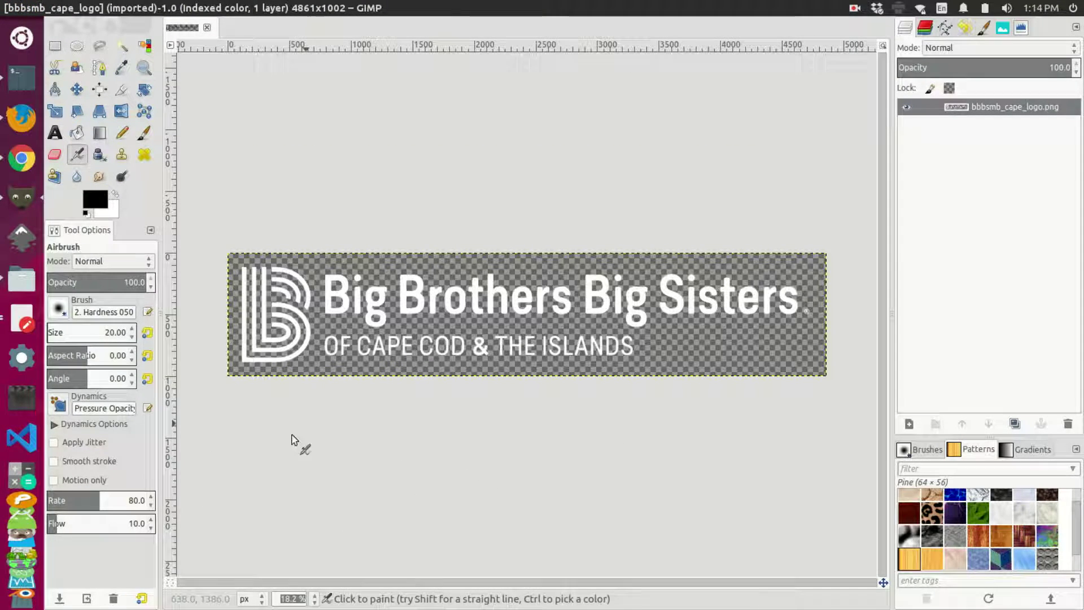
{"action": "mouse_move", "coordinate": [217, 5]}
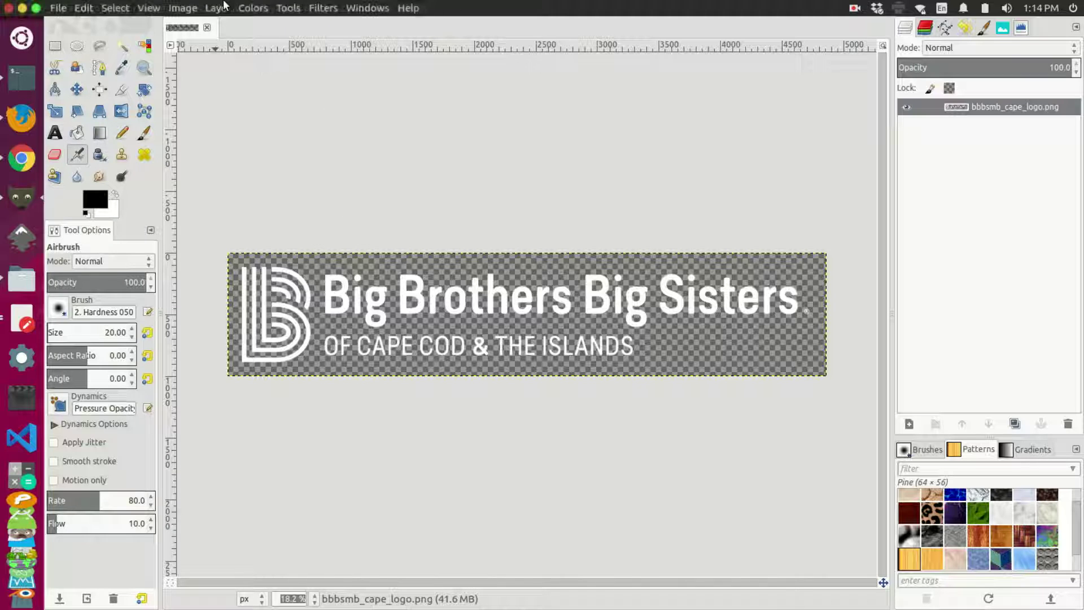
{"action": "left_click", "coordinate": [183, 7]}
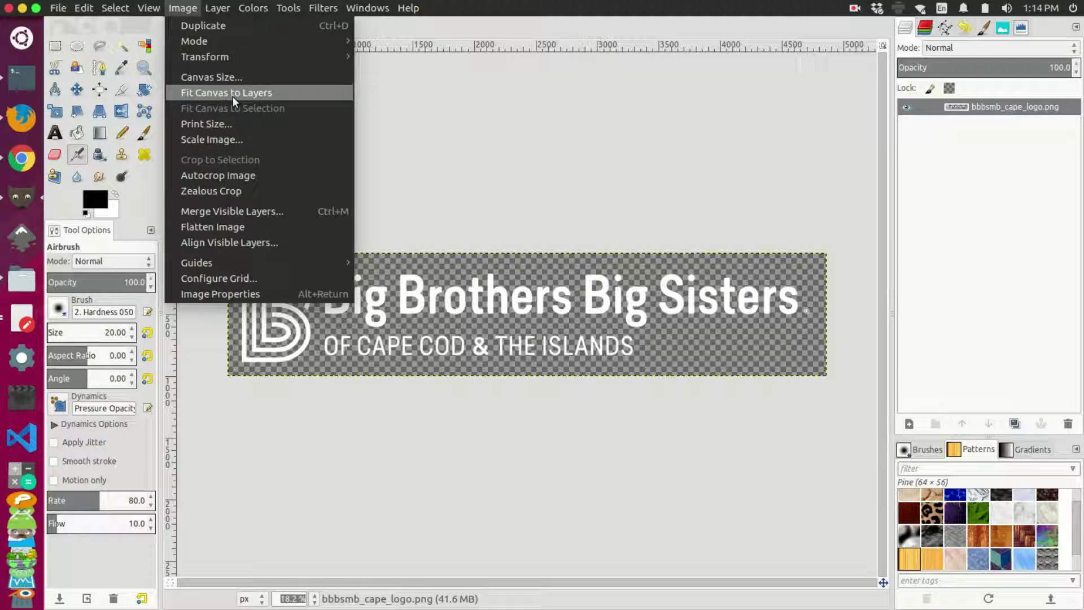
{"action": "left_click", "coordinate": [225, 138]}
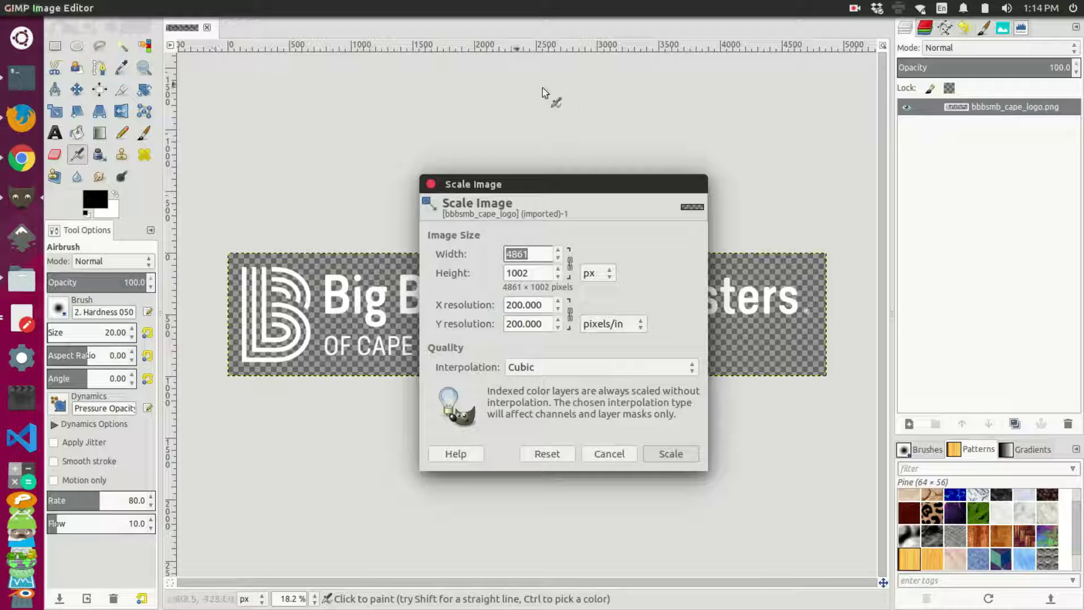
{"action": "type", "text": "250"}
{"action": "left_click", "coordinate": [536, 272]}
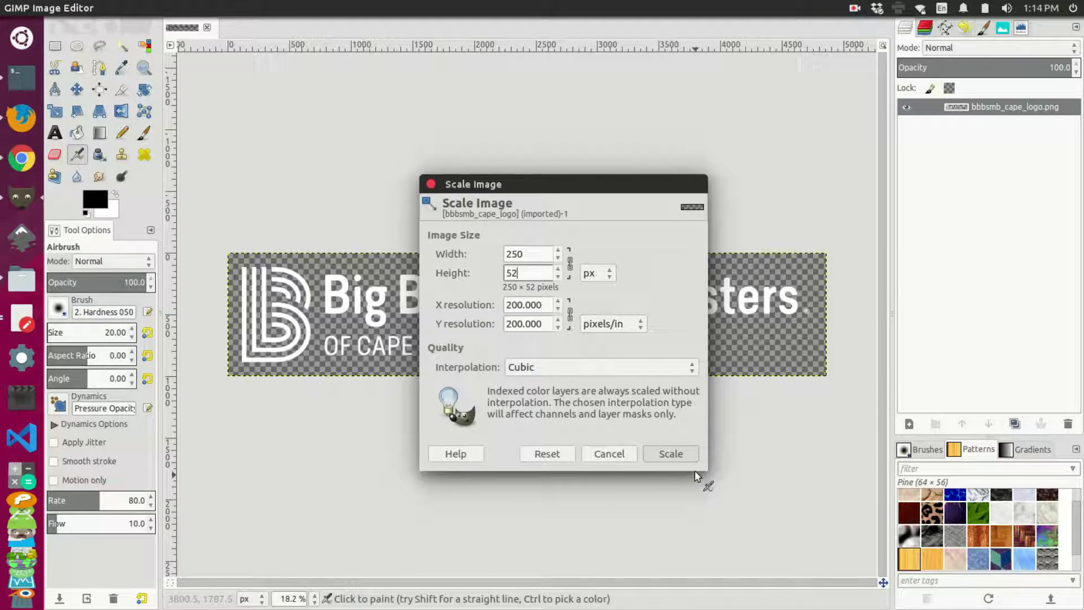
{"action": "left_click", "coordinate": [679, 454]}
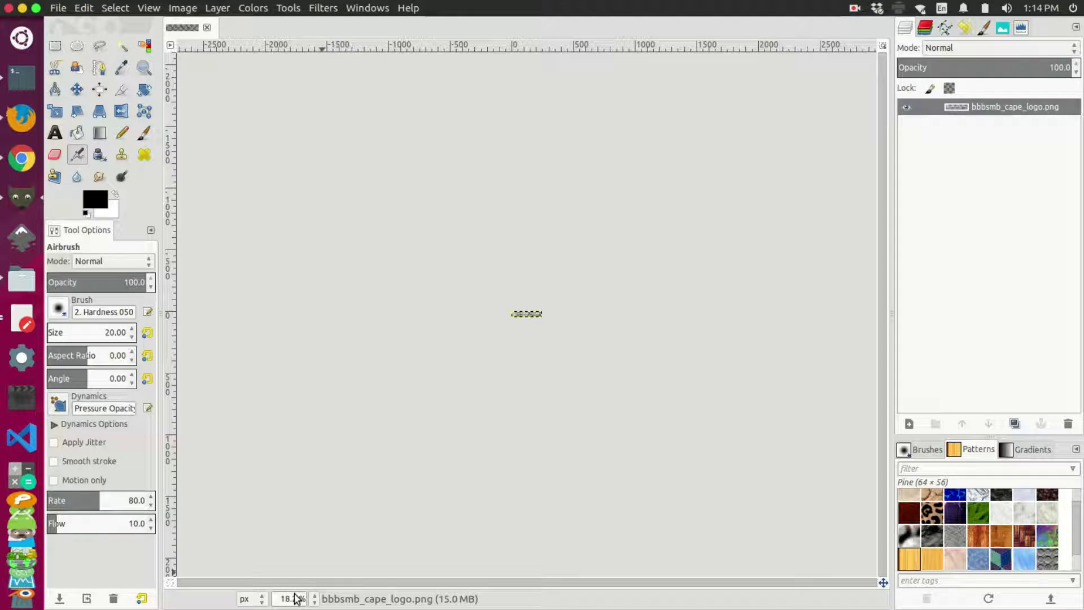
View the scaled logo at 100% zoom, then quit GIMP
{"action": "left_click", "coordinate": [314, 599]}
{"action": "left_click", "coordinate": [301, 508]}
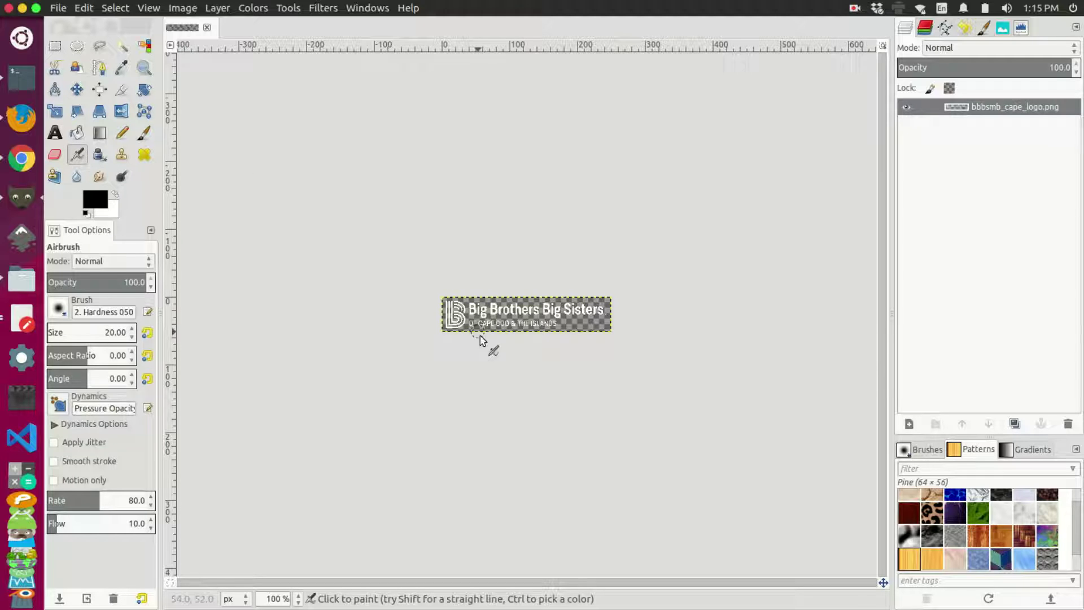
{"action": "left_click", "coordinate": [10, 8]}
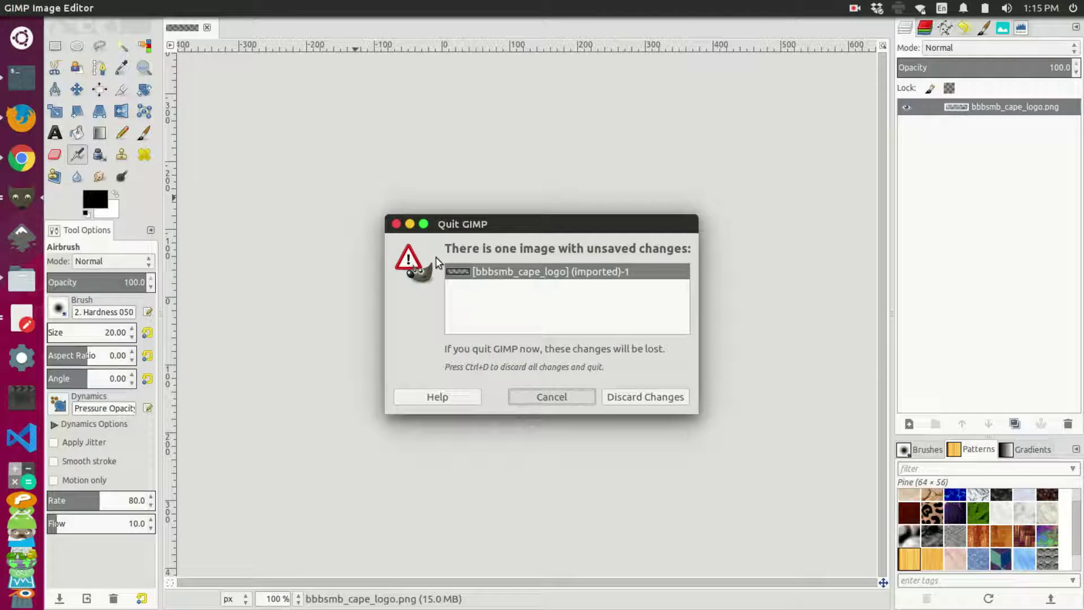
Discard GIMP's changes and open bbbsmb_cape_logo.png from Downloads in Inkscape as an embedded image
{"action": "left_click", "coordinate": [614, 403]}
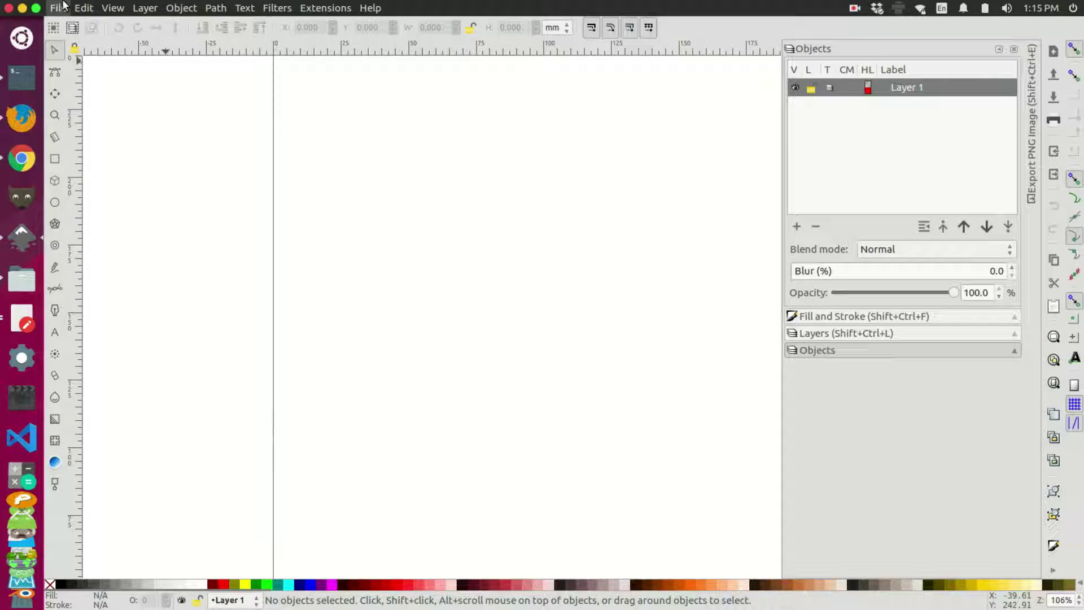
{"action": "left_click", "coordinate": [61, 8]}
{"action": "left_click", "coordinate": [103, 56]}
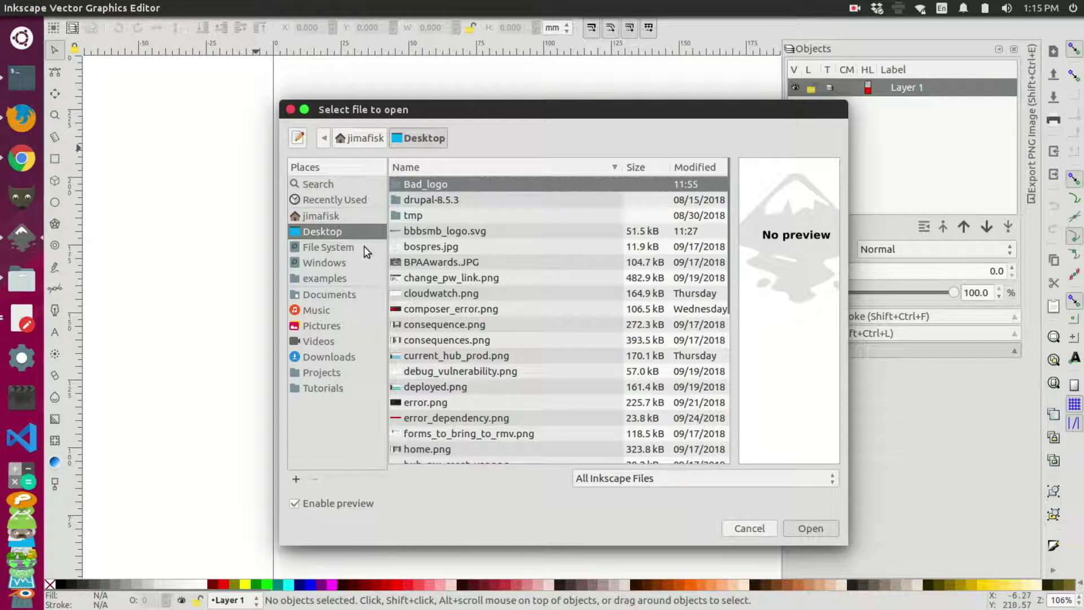
{"action": "left_click", "coordinate": [332, 353]}
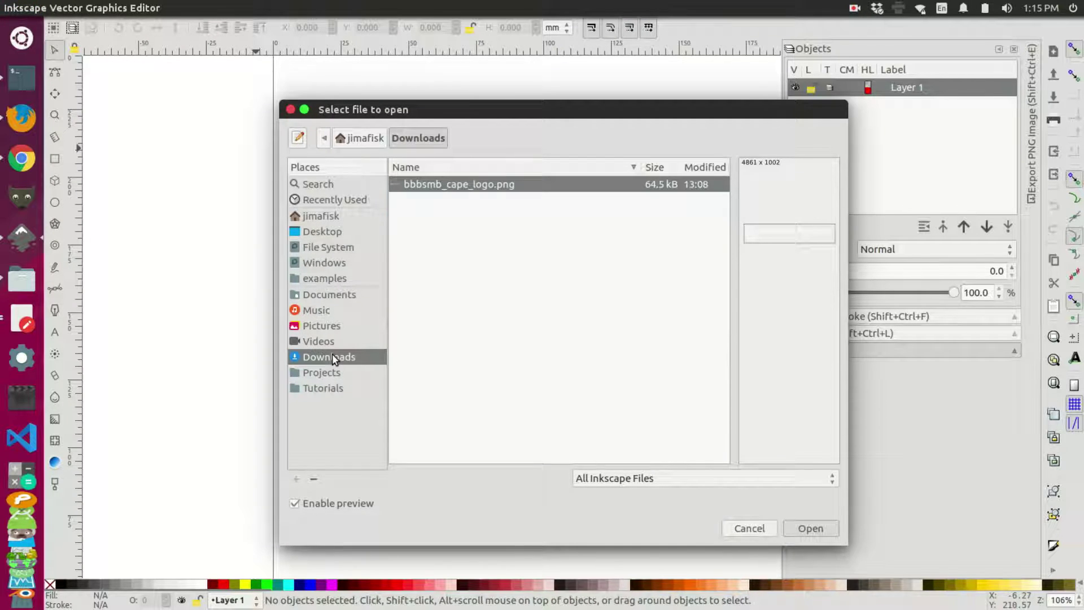
{"action": "left_click", "coordinate": [806, 529]}
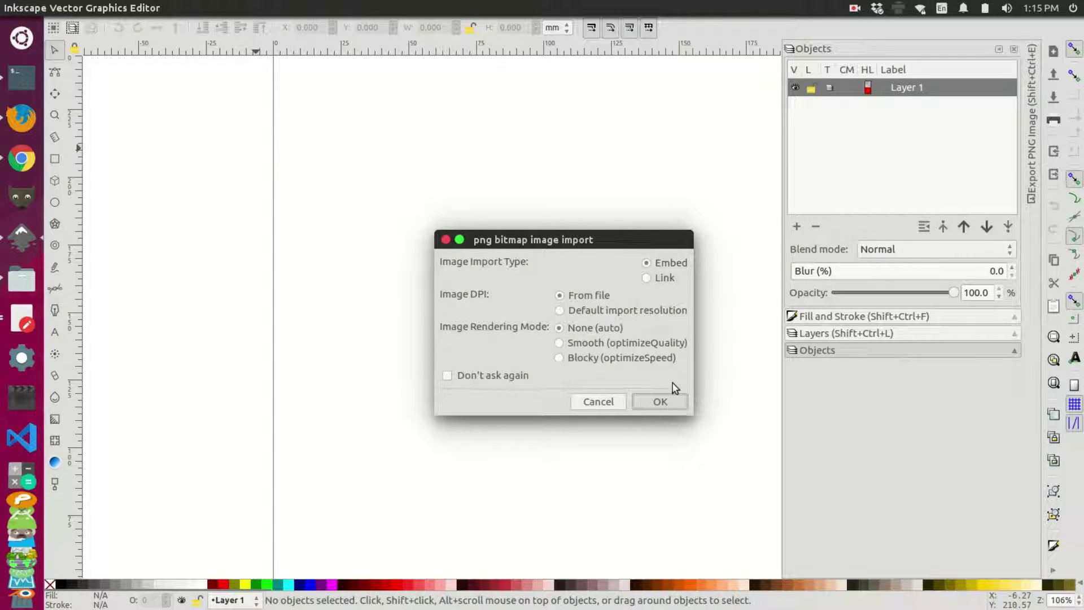
{"action": "left_click", "coordinate": [660, 401]}
{"action": "scroll", "coordinate": [580, 331], "scroll_direction": "left", "scroll_amount": 3}
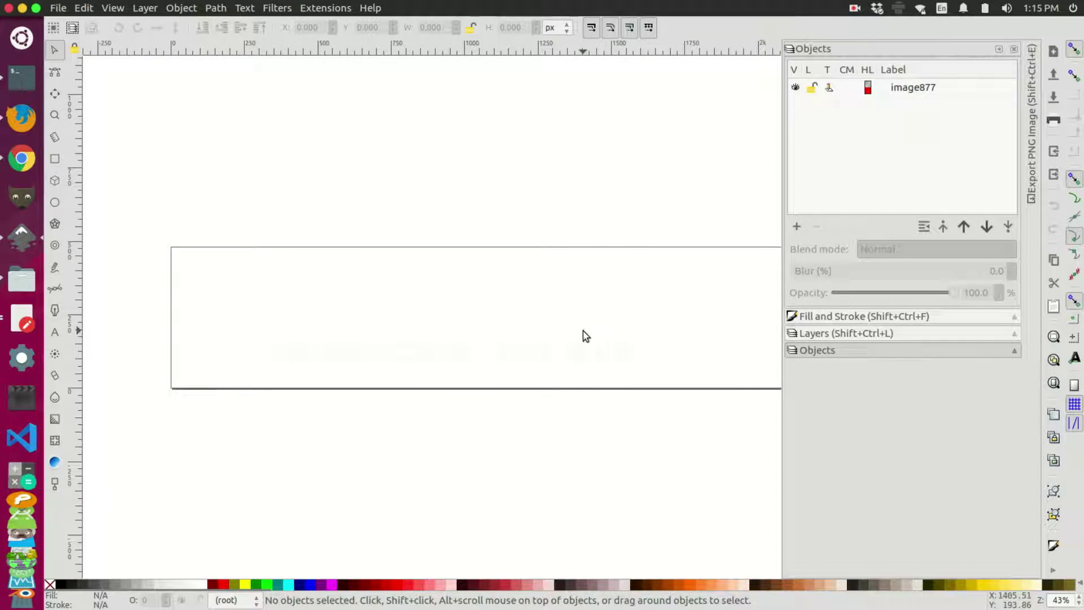
{"action": "scroll", "coordinate": [559, 334], "scroll_direction": "right", "scroll_amount": 2}
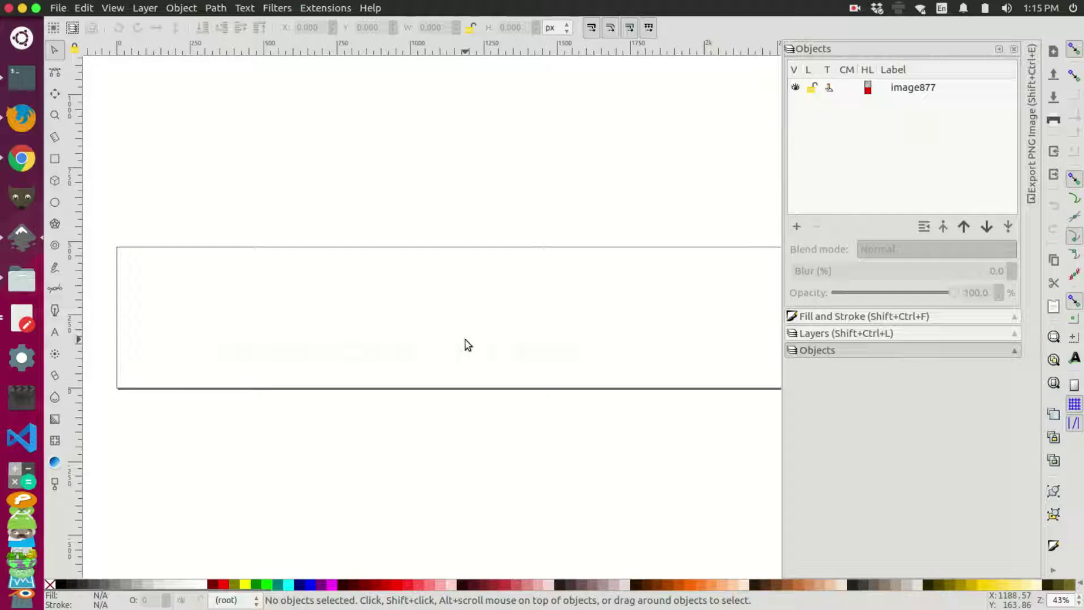
{"action": "scroll", "coordinate": [395, 302], "scroll_direction": "right", "scroll_amount": 1}
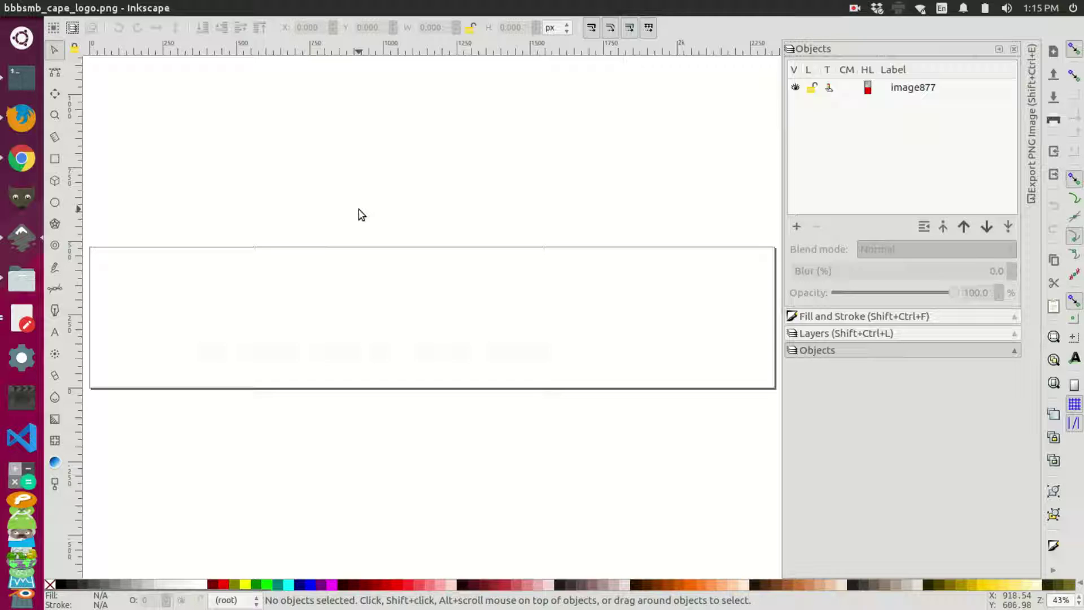
{"action": "scroll", "coordinate": [358, 213], "scroll_direction": "left", "scroll_amount": 1}
Enable a checkerboard page background in Document Properties so the white logo is visible
{"action": "left_click", "coordinate": [58, 8]}
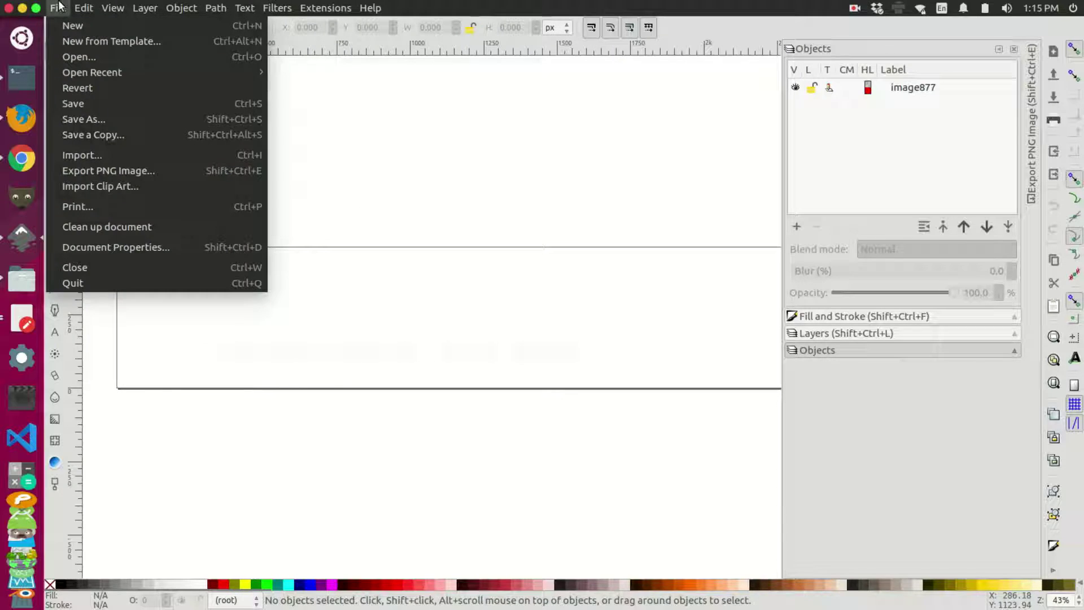
{"action": "left_click", "coordinate": [174, 247]}
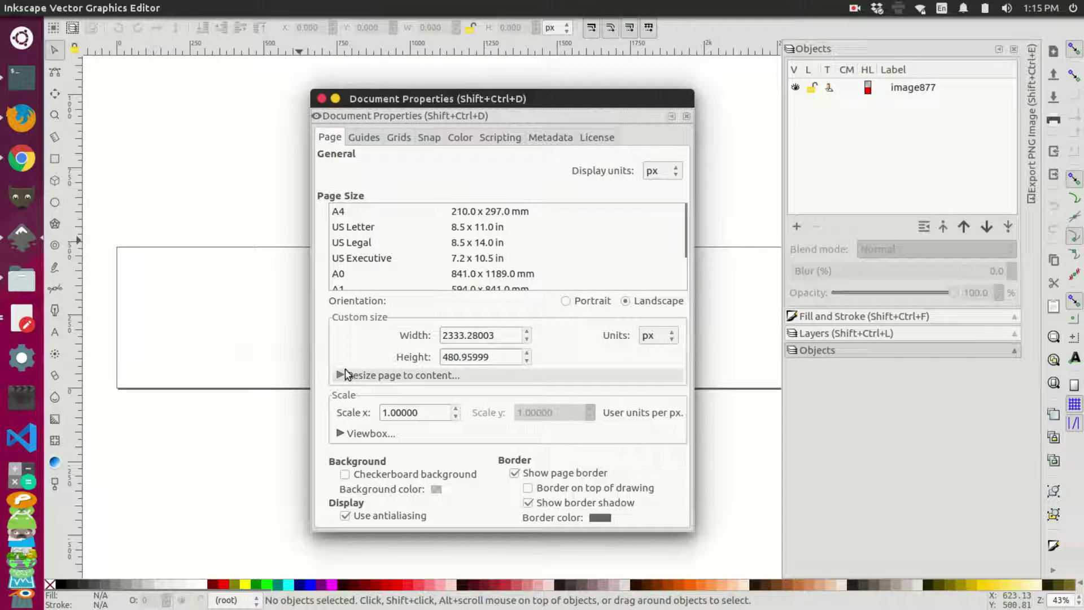
{"action": "left_click", "coordinate": [361, 479]}
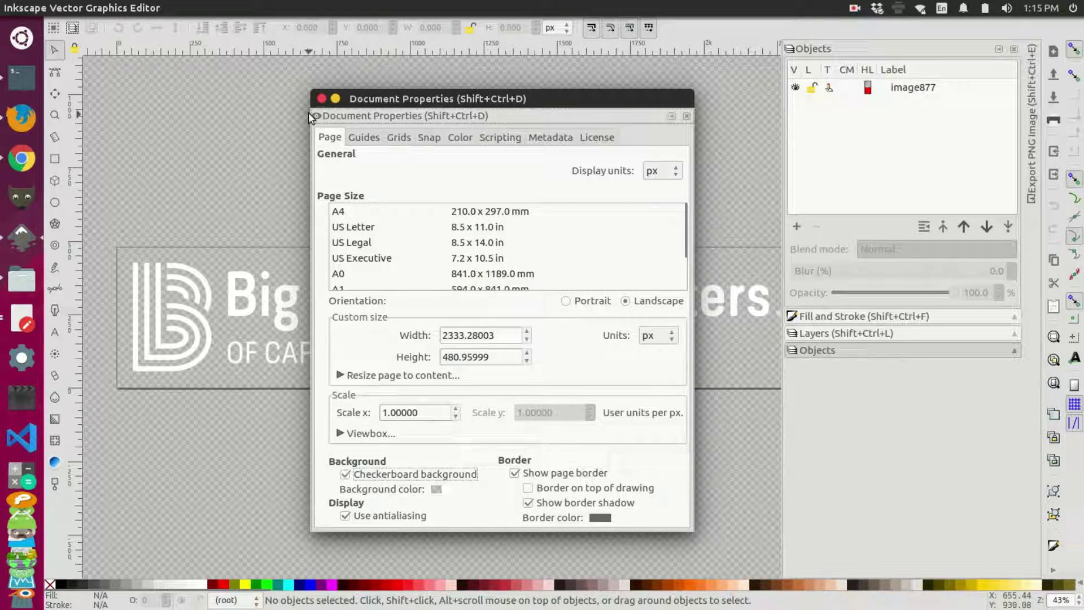
{"action": "left_click", "coordinate": [321, 98]}
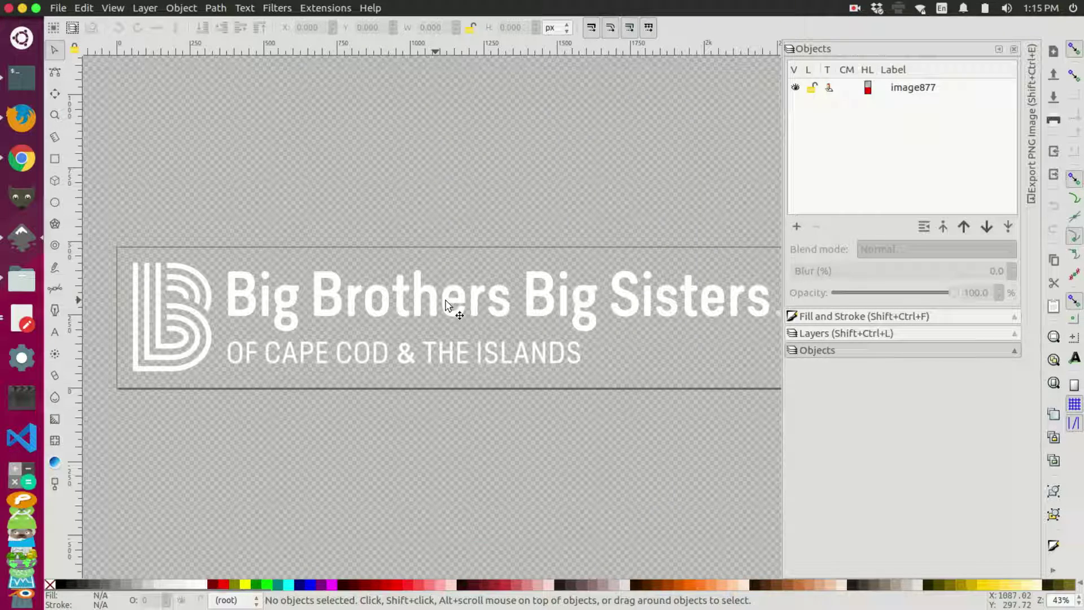
{"action": "scroll", "coordinate": [363, 336], "scroll_direction": "right", "scroll_amount": 3}
{"action": "scroll", "coordinate": [356, 356], "scroll_direction": "left", "scroll_amount": 2}
{"action": "scroll", "coordinate": [355, 356], "scroll_direction": "down", "scroll_amount": 1}
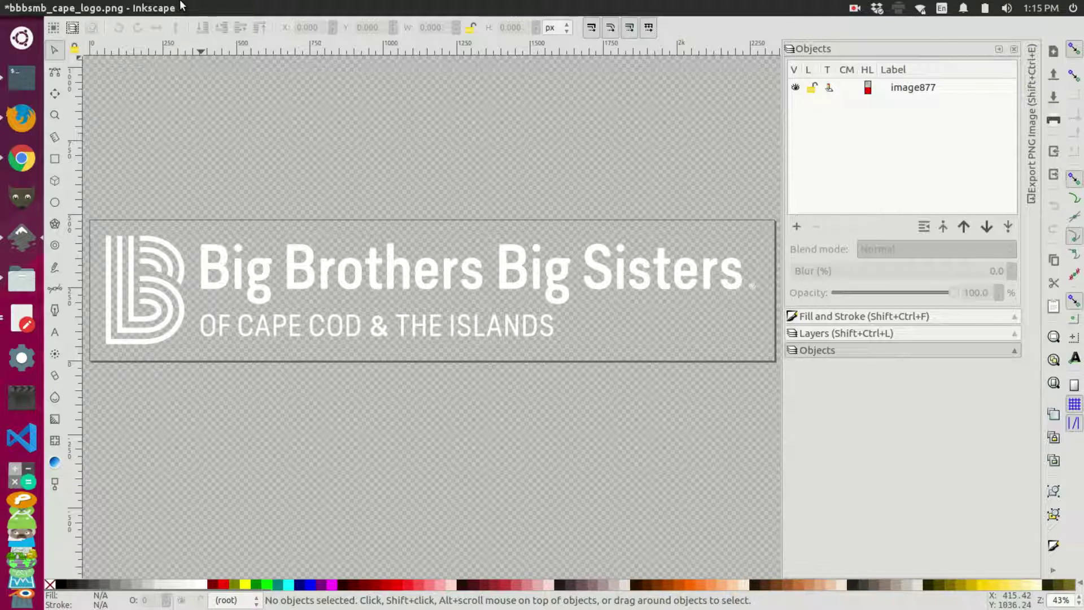
{"action": "left_click", "coordinate": [215, 6]}
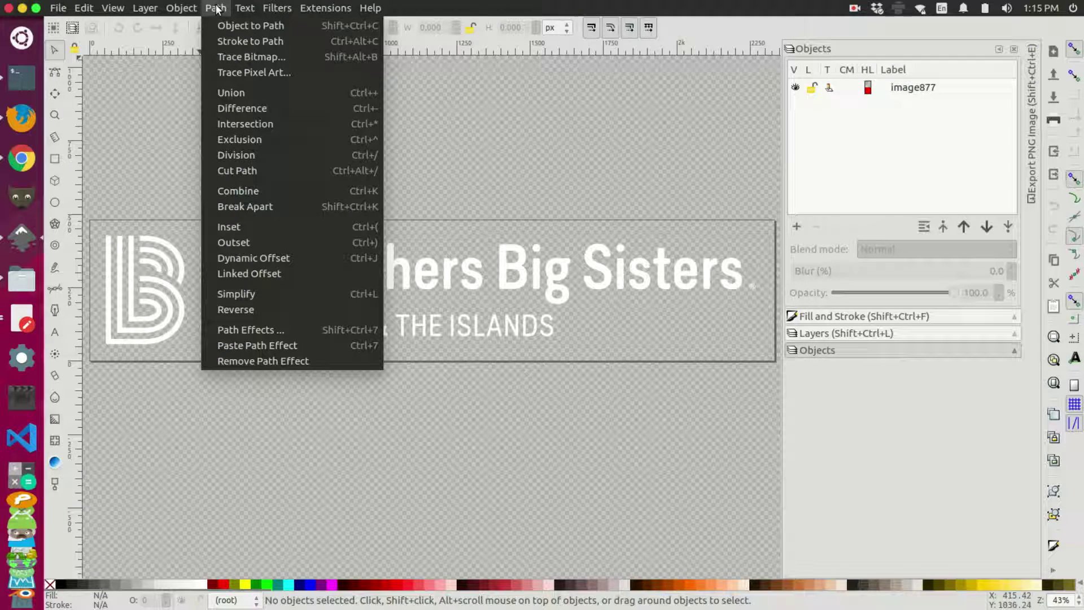
{"action": "left_click", "coordinate": [253, 57]}
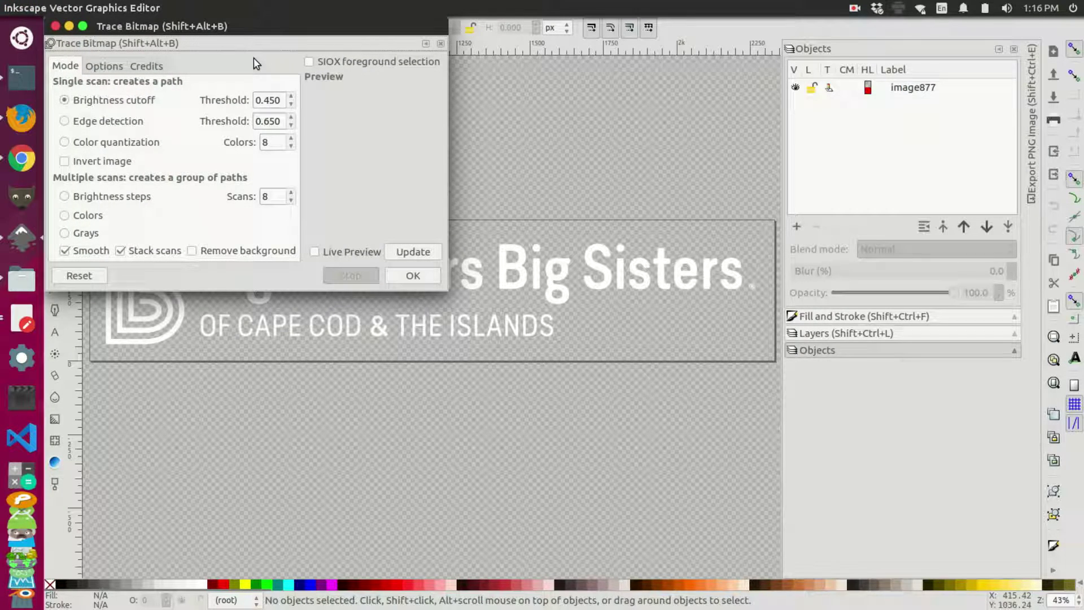
{"action": "left_click", "coordinate": [90, 217]}
{"action": "left_click", "coordinate": [413, 277]}
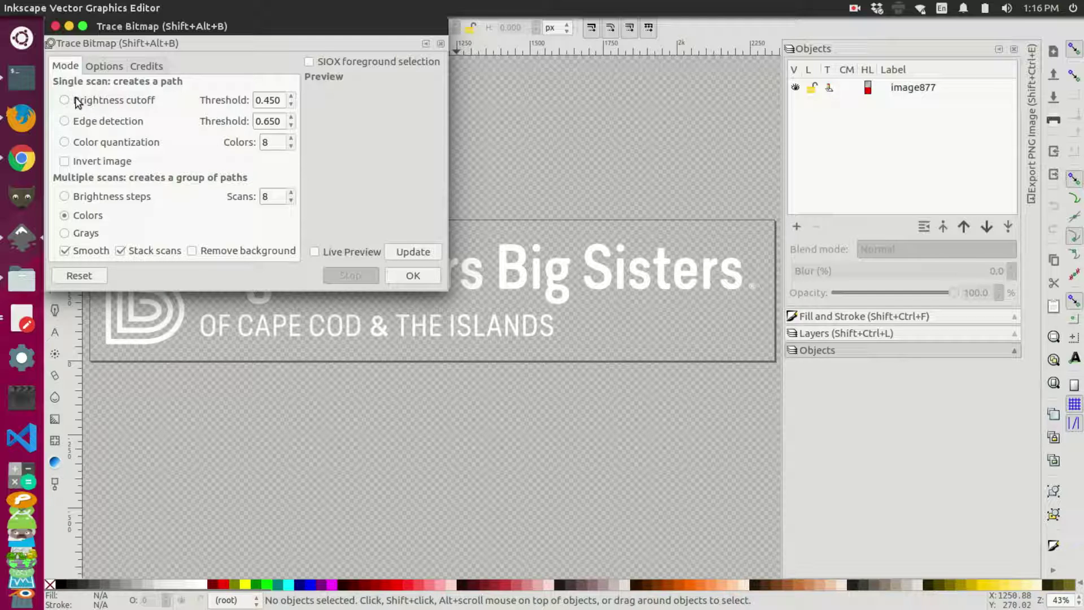
{"action": "left_click", "coordinate": [55, 27]}
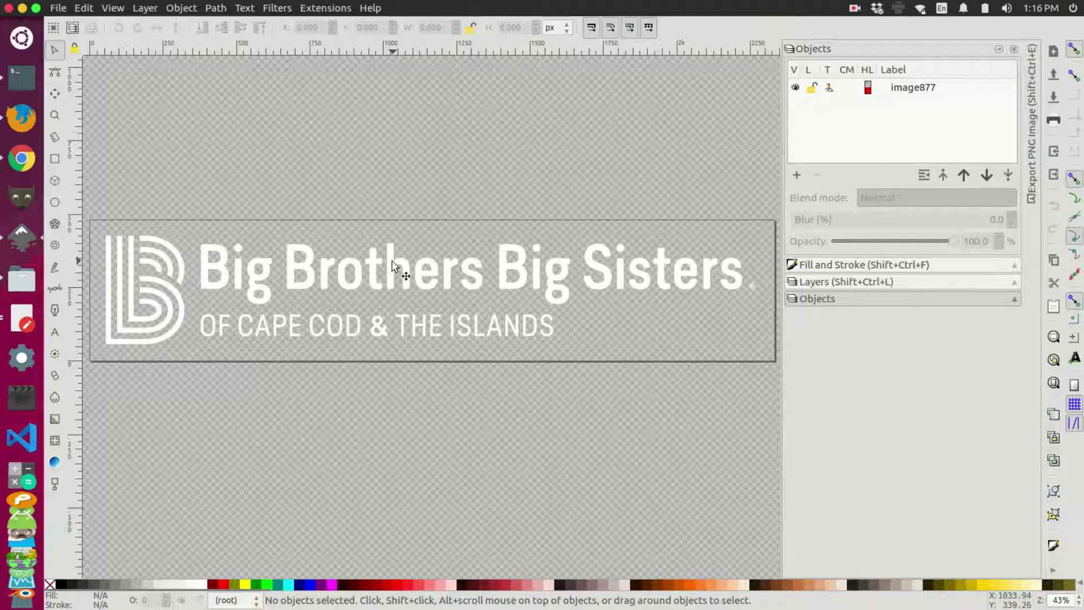
Trace the logo bitmap into 8 smoothed, stacked colour scans, then close Trace Bitmap
{"action": "left_click", "coordinate": [393, 268]}
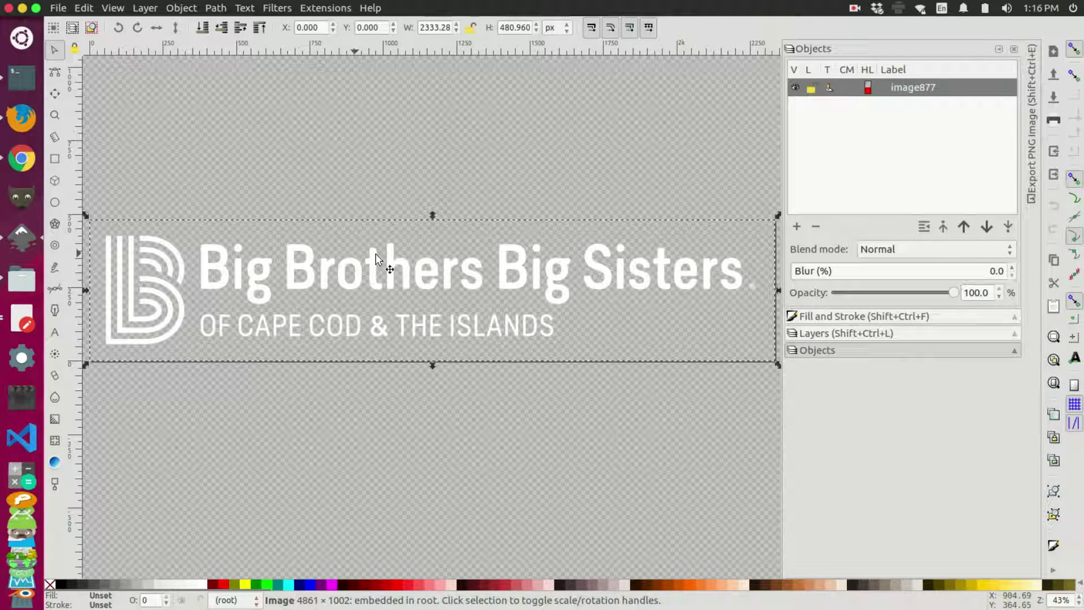
{"action": "left_click", "coordinate": [216, 8]}
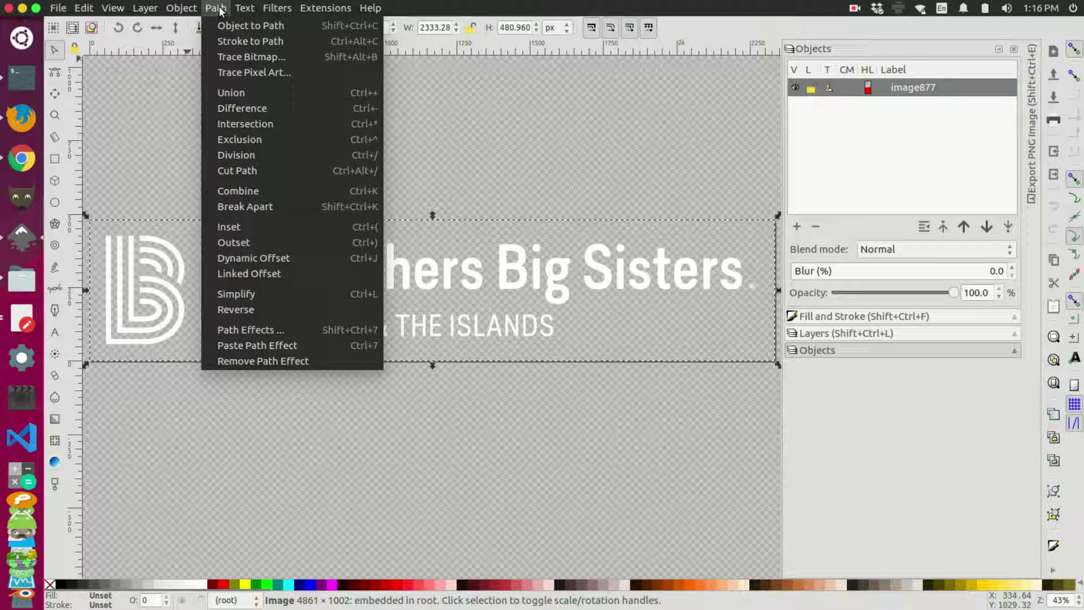
{"action": "left_click", "coordinate": [254, 57]}
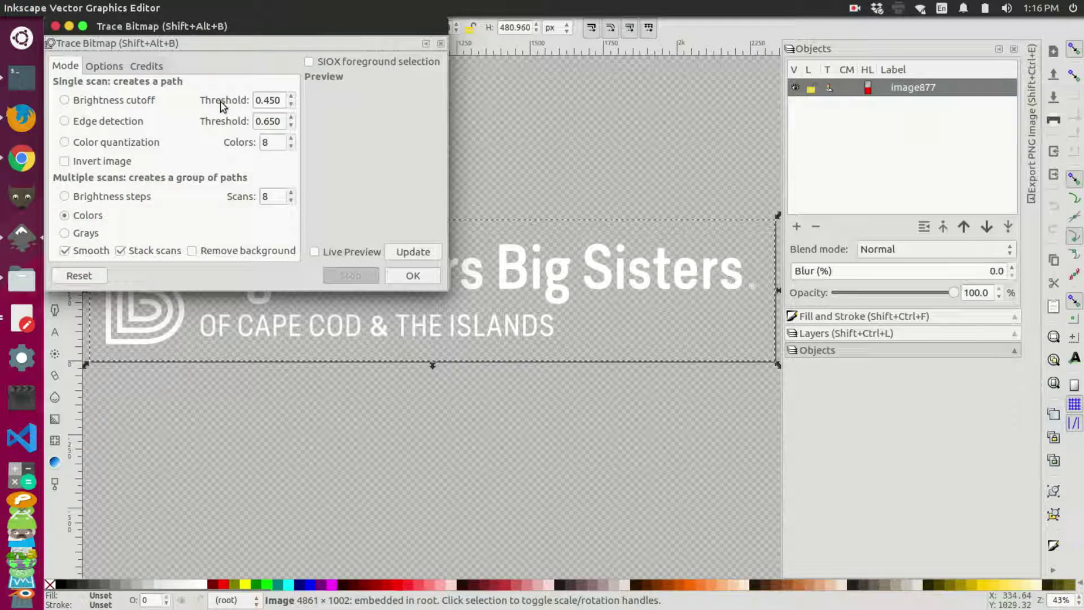
{"action": "left_click", "coordinate": [415, 276]}
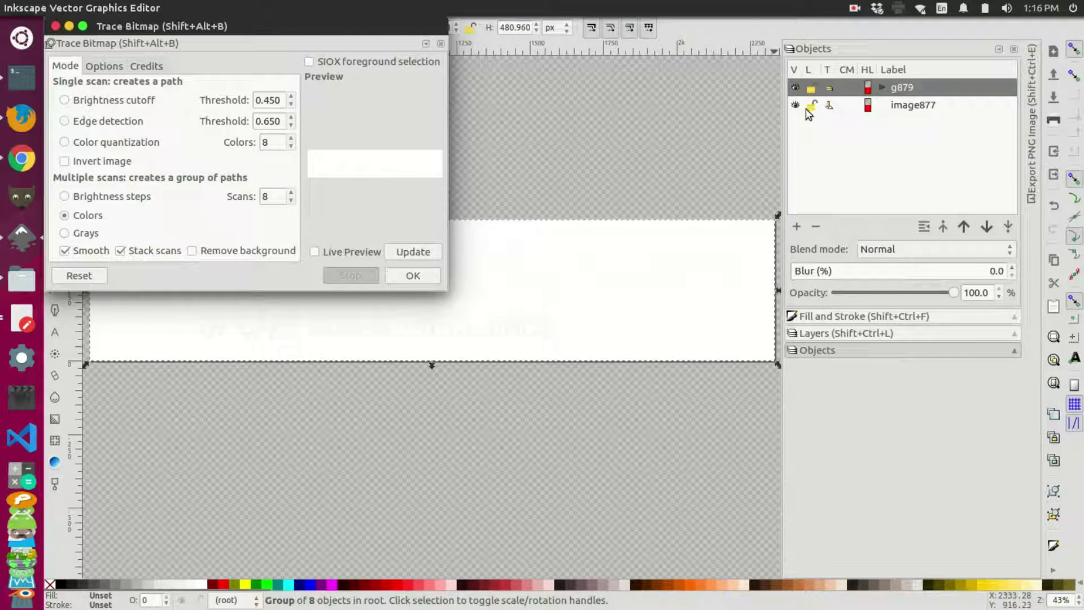
{"action": "left_click", "coordinate": [55, 26]}
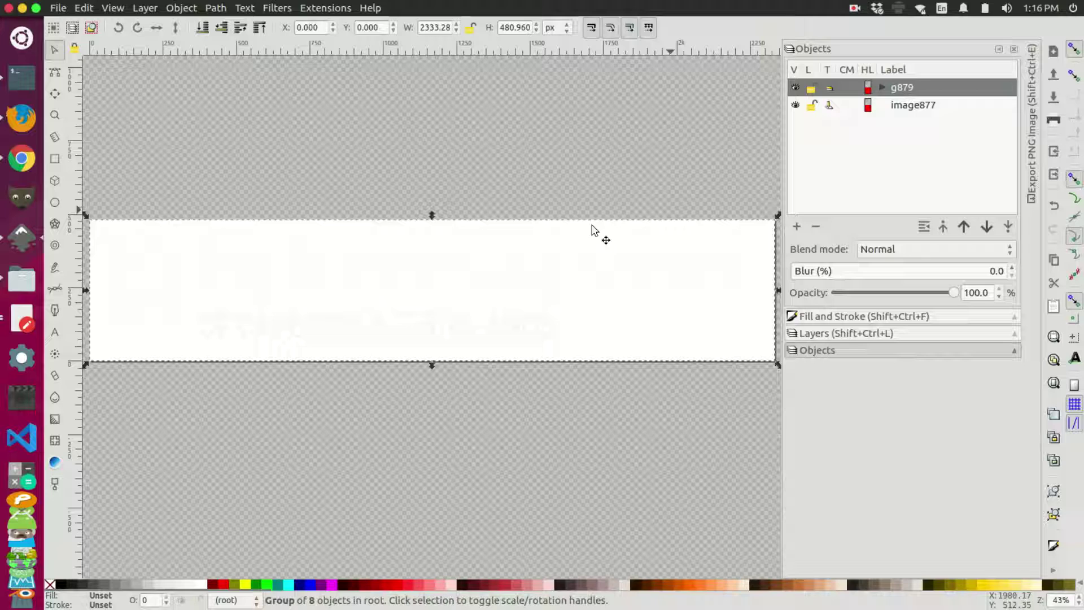
Expand group g879 in the Objects panel to list its traced paths
{"action": "left_click", "coordinate": [882, 87]}
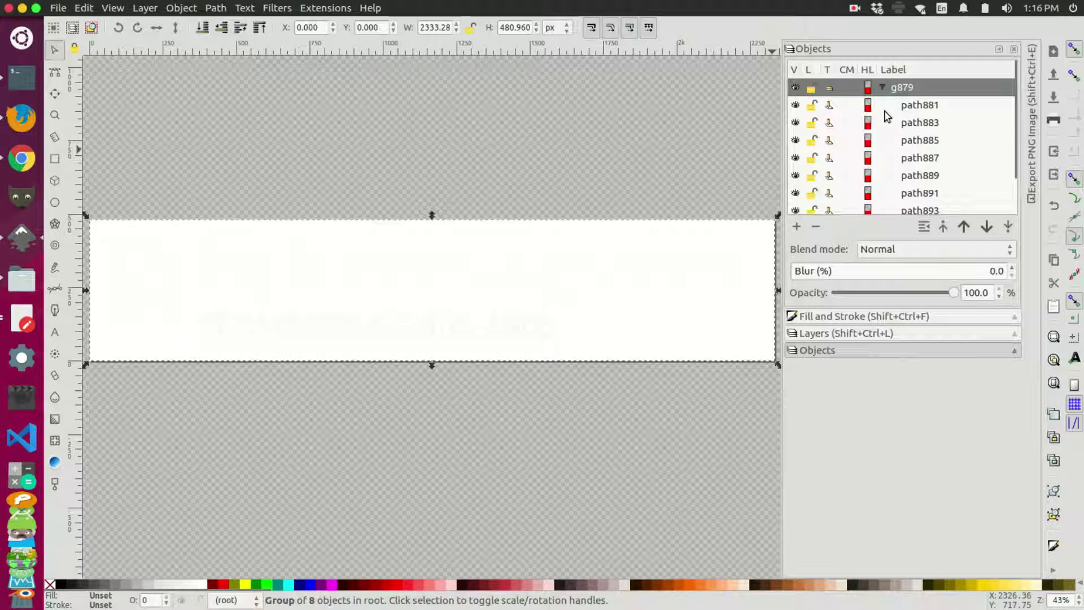
{"action": "scroll", "coordinate": [885, 113], "scroll_direction": "down", "scroll_amount": 3}
{"action": "scroll", "coordinate": [885, 113], "scroll_direction": "up", "scroll_amount": 3}
{"action": "scroll", "coordinate": [910, 161], "scroll_direction": "down", "scroll_amount": 2}
{"action": "scroll", "coordinate": [907, 125], "scroll_direction": "up", "scroll_amount": 2}
{"action": "left_click", "coordinate": [882, 87]}
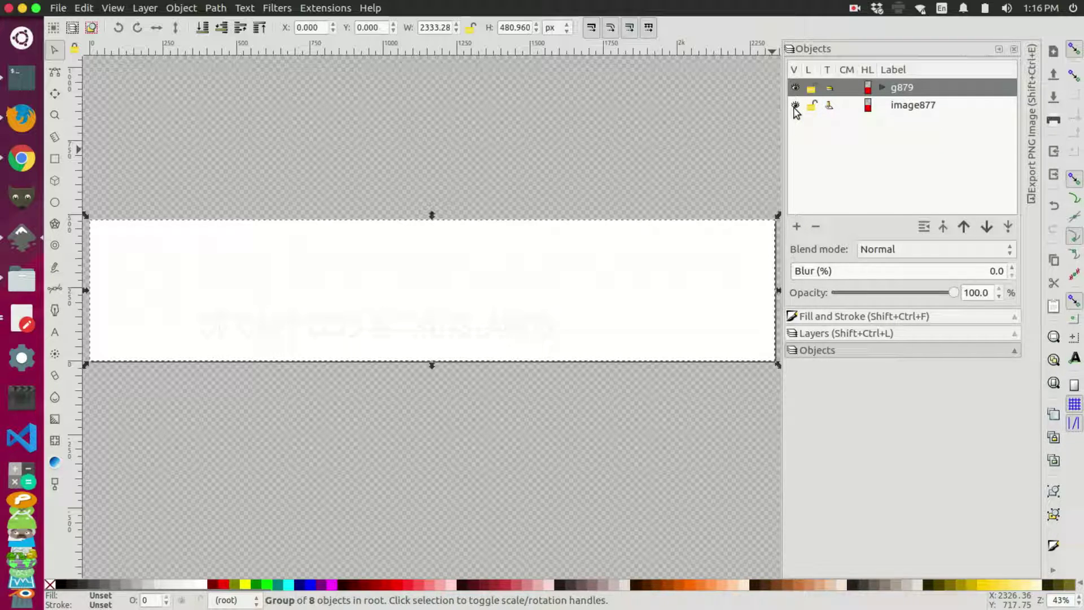
{"action": "left_click", "coordinate": [882, 87]}
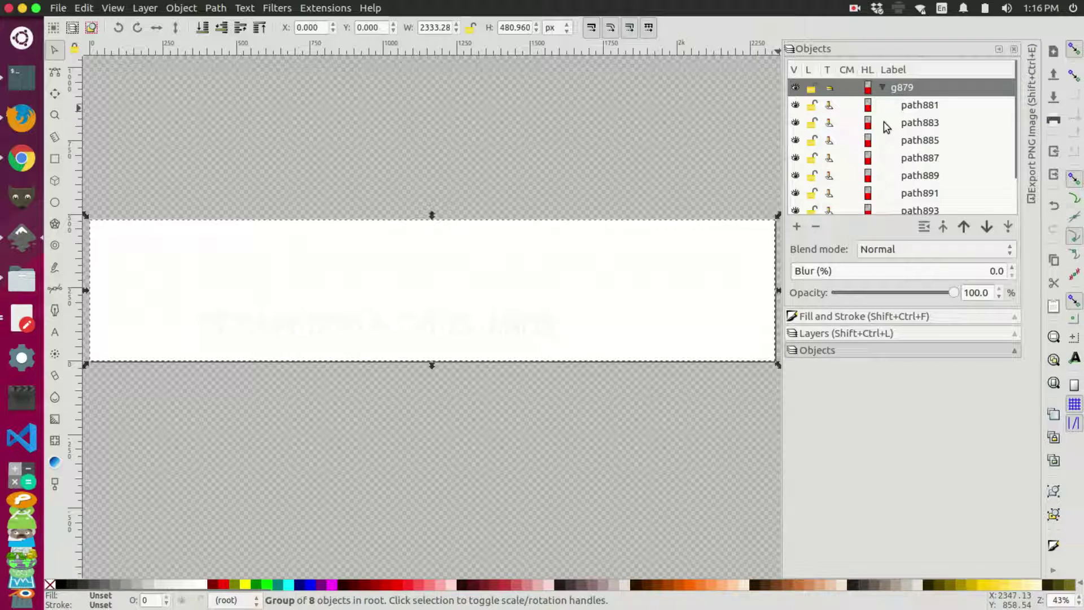
{"action": "scroll", "coordinate": [887, 136], "scroll_direction": "down", "scroll_amount": 2}
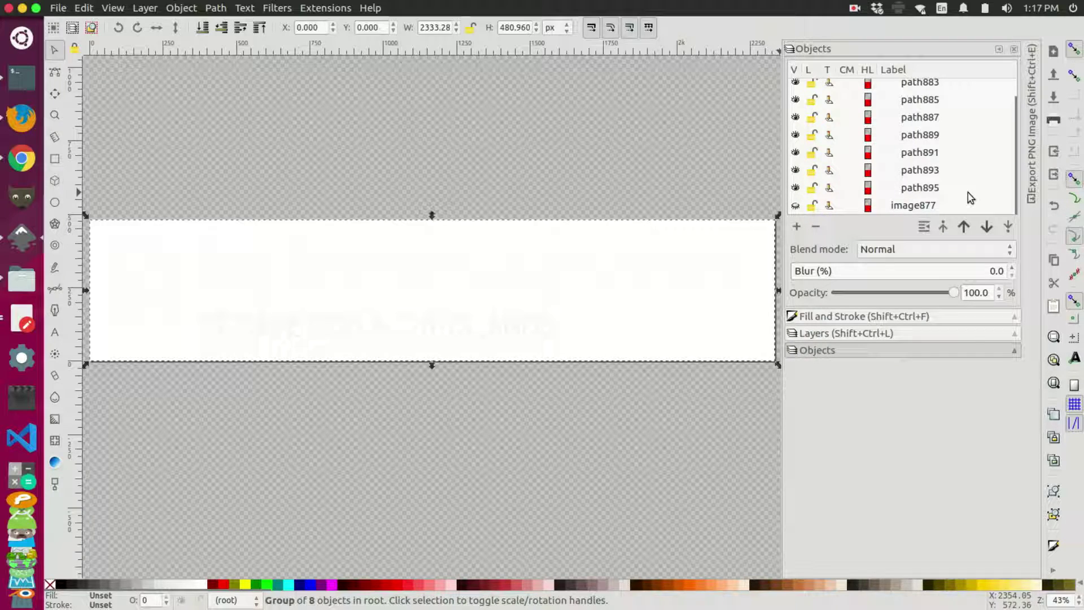
Hide the white background path895, plus path893, path891, path887 and path883
{"action": "left_click", "coordinate": [795, 188]}
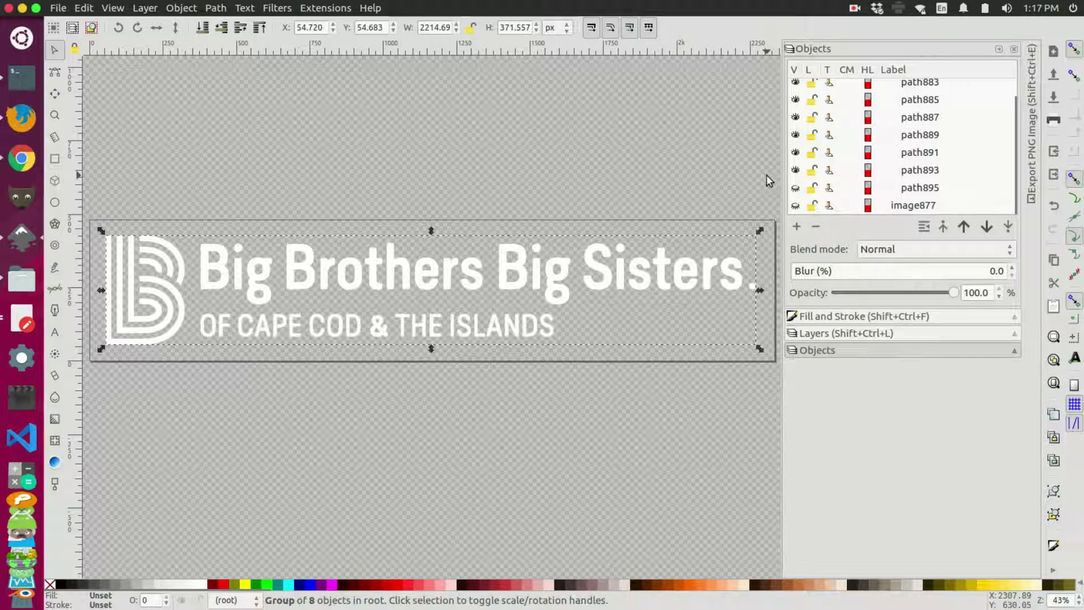
{"action": "left_click", "coordinate": [935, 172]}
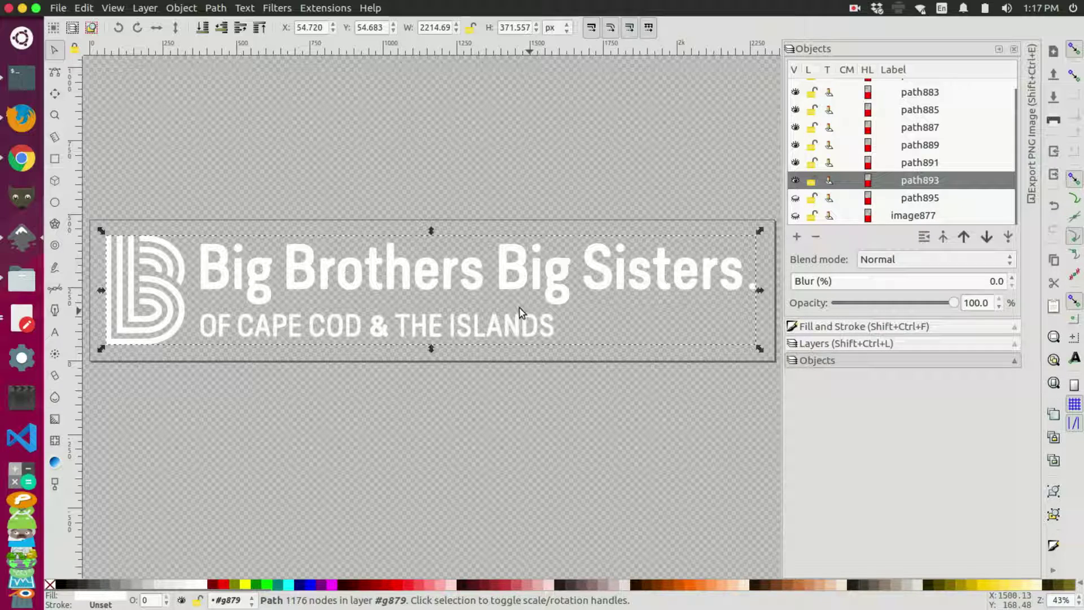
{"action": "left_click", "coordinate": [795, 180]}
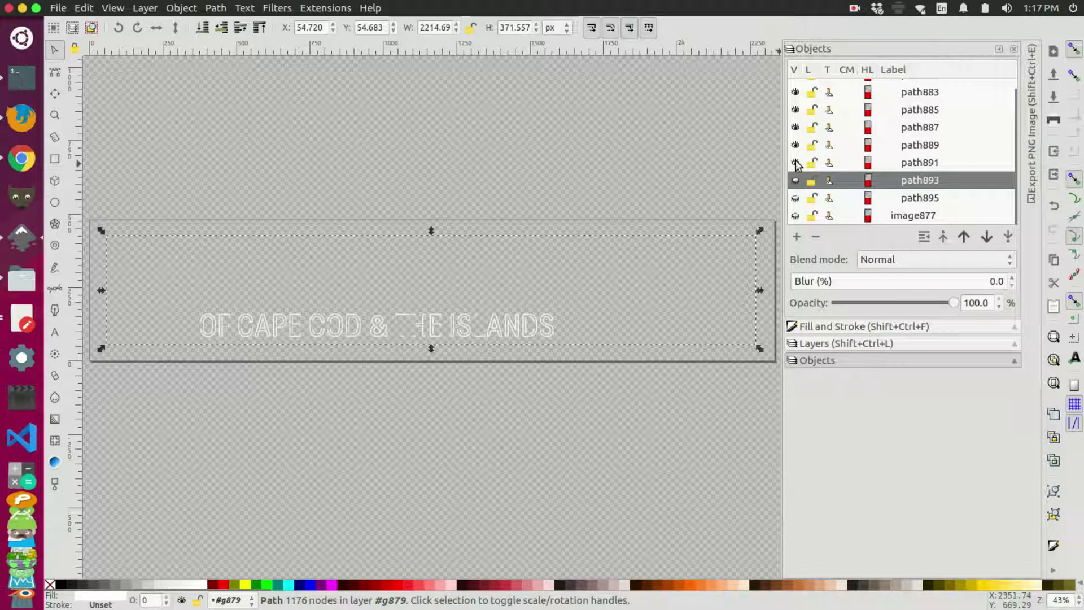
{"action": "left_click", "coordinate": [796, 162]}
{"action": "left_click", "coordinate": [796, 127]}
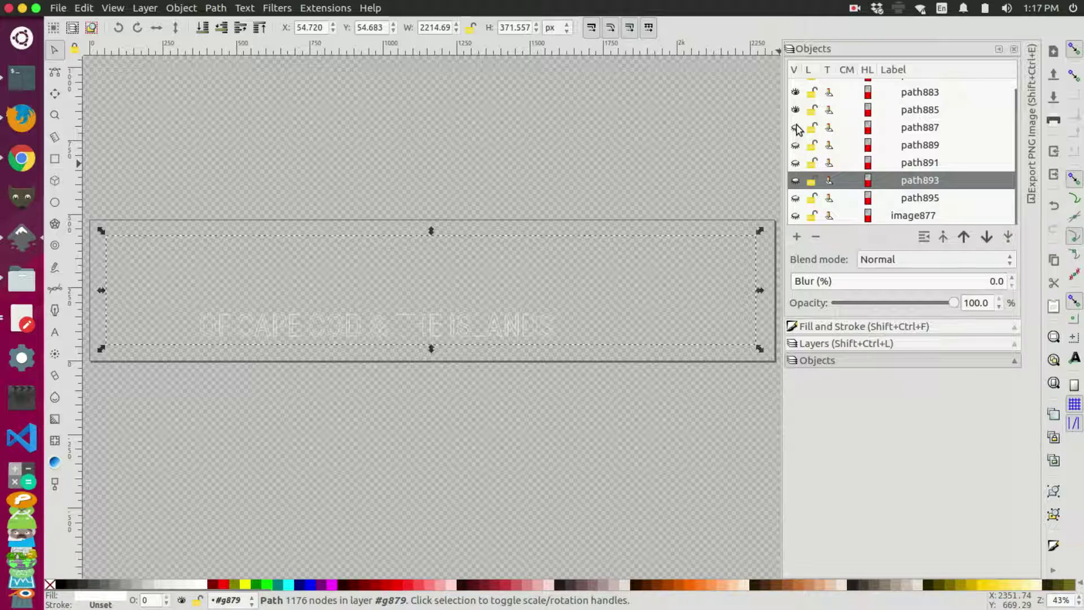
{"action": "left_click", "coordinate": [795, 92]}
{"action": "scroll", "coordinate": [818, 134], "scroll_direction": "up", "scroll_amount": 2}
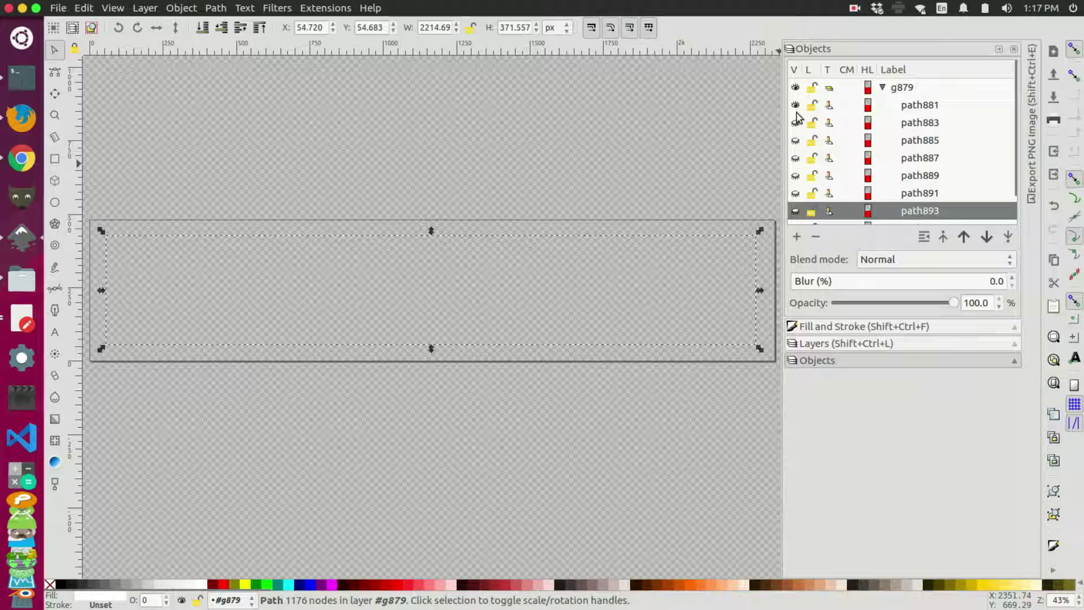
{"action": "scroll", "coordinate": [796, 110], "scroll_direction": "down", "scroll_amount": 2}
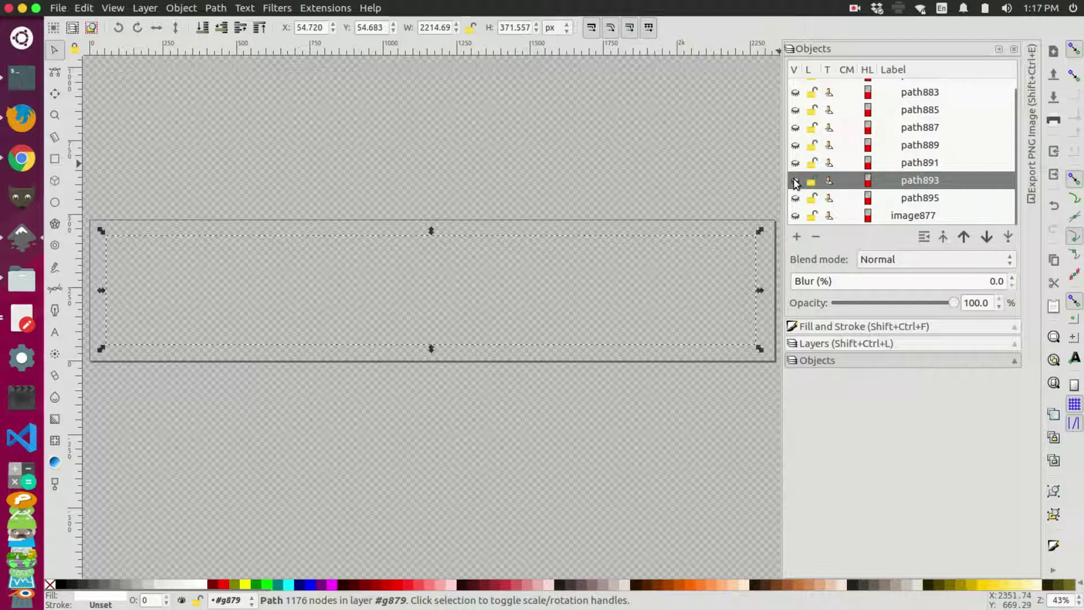
Make path893 visible again so the white logo shows
{"action": "left_click", "coordinate": [795, 181]}
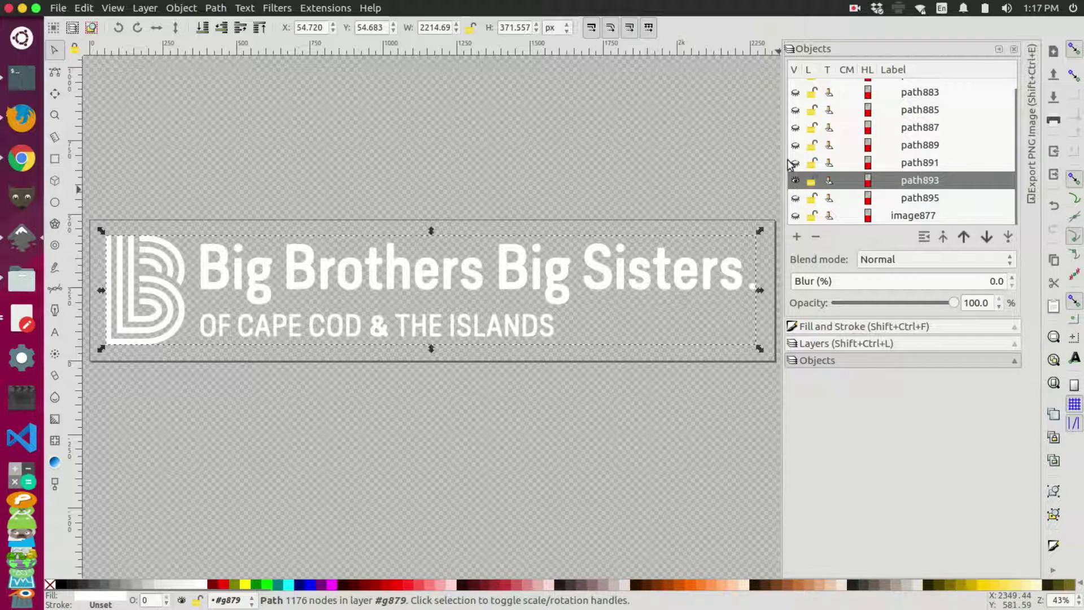
{"action": "left_click", "coordinate": [795, 180]}
{"action": "left_click", "coordinate": [796, 180]}
{"action": "scroll", "coordinate": [889, 120], "scroll_direction": "up", "scroll_amount": 1}
{"action": "scroll", "coordinate": [889, 119], "scroll_direction": "down", "scroll_amount": 1}
Delete the original bitmap image877 and the paths path895, path891 and path889
{"action": "left_click", "coordinate": [893, 215]}
{"action": "scroll", "coordinate": [903, 179], "scroll_direction": "down", "scroll_amount": 1}
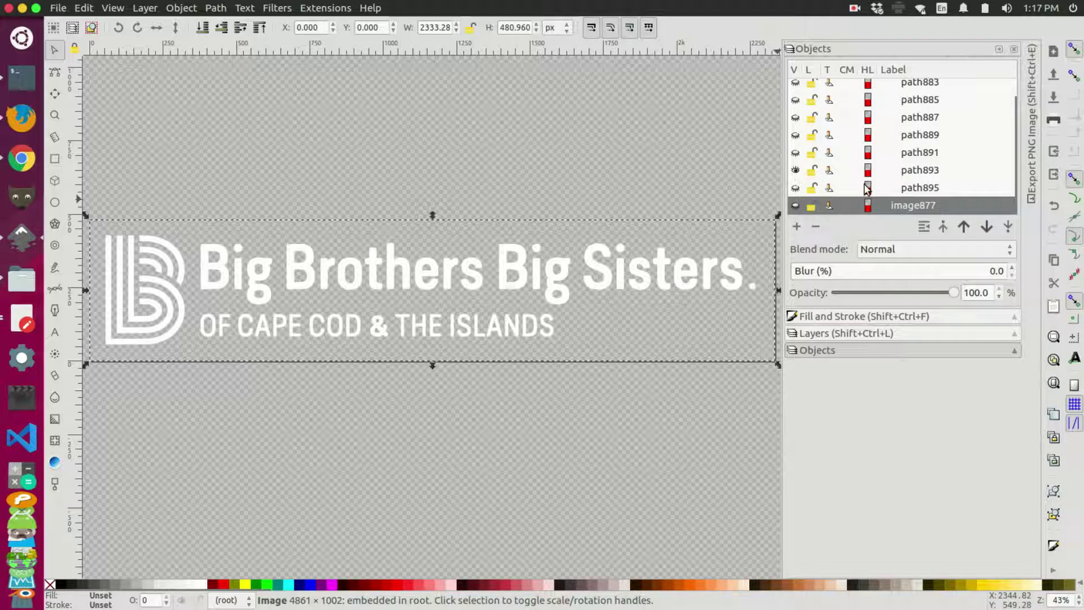
{"action": "left_click", "coordinate": [908, 187]}
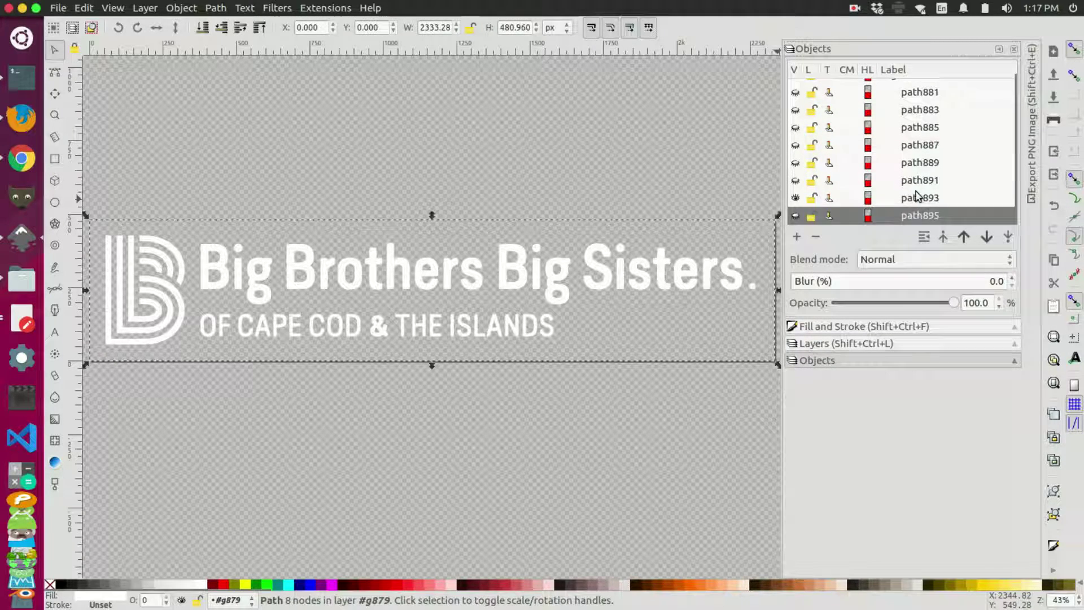
{"action": "key", "text": "Escape"}
{"action": "left_click", "coordinate": [909, 192]}
{"action": "key", "text": "Delete"}
{"action": "left_click", "coordinate": [909, 174]}
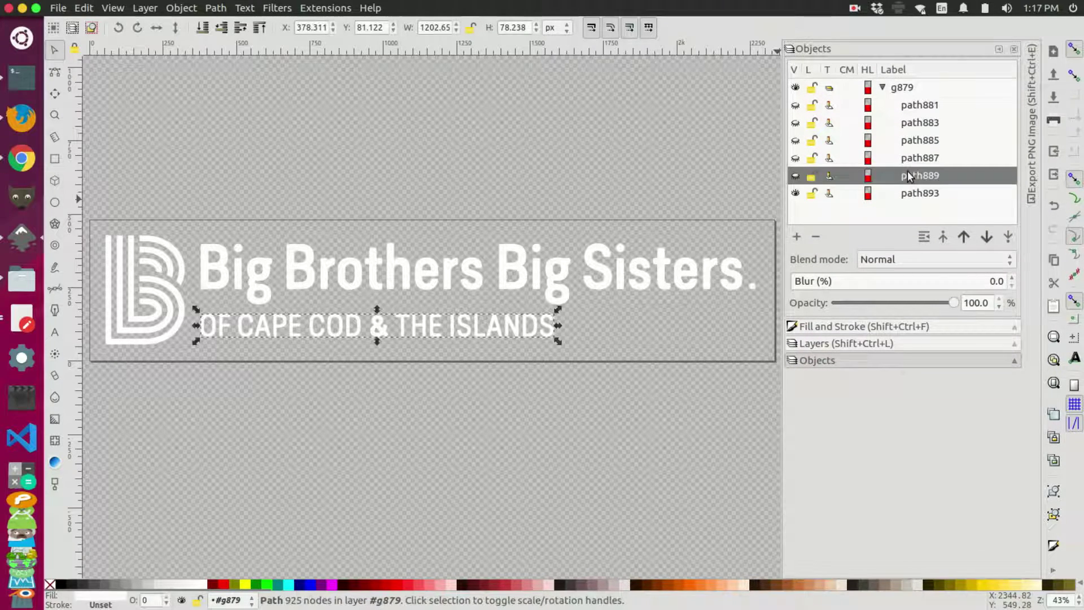
{"action": "key", "text": "Delete"}
Delete path887, path885, path883 and path881, then select the remaining path893
{"action": "left_click", "coordinate": [909, 159]}
{"action": "key", "text": "Delete"}
{"action": "left_click", "coordinate": [904, 140]}
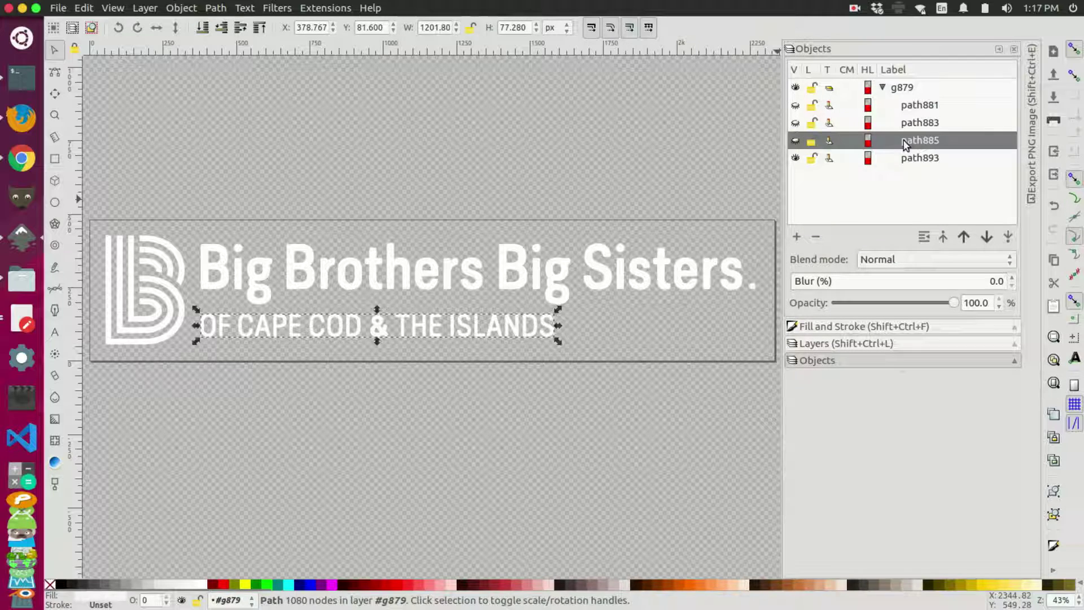
{"action": "key", "text": "Delete"}
{"action": "left_click", "coordinate": [906, 121]}
{"action": "key", "text": "Delete"}
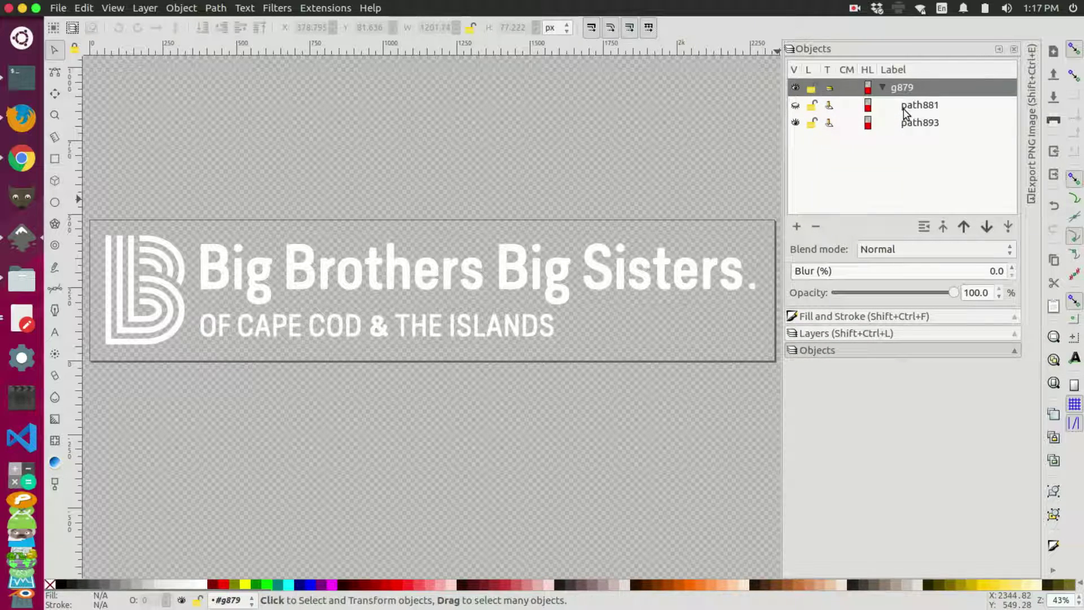
{"action": "left_click", "coordinate": [905, 105]}
{"action": "key", "text": "Delete"}
{"action": "left_click", "coordinate": [906, 110]}
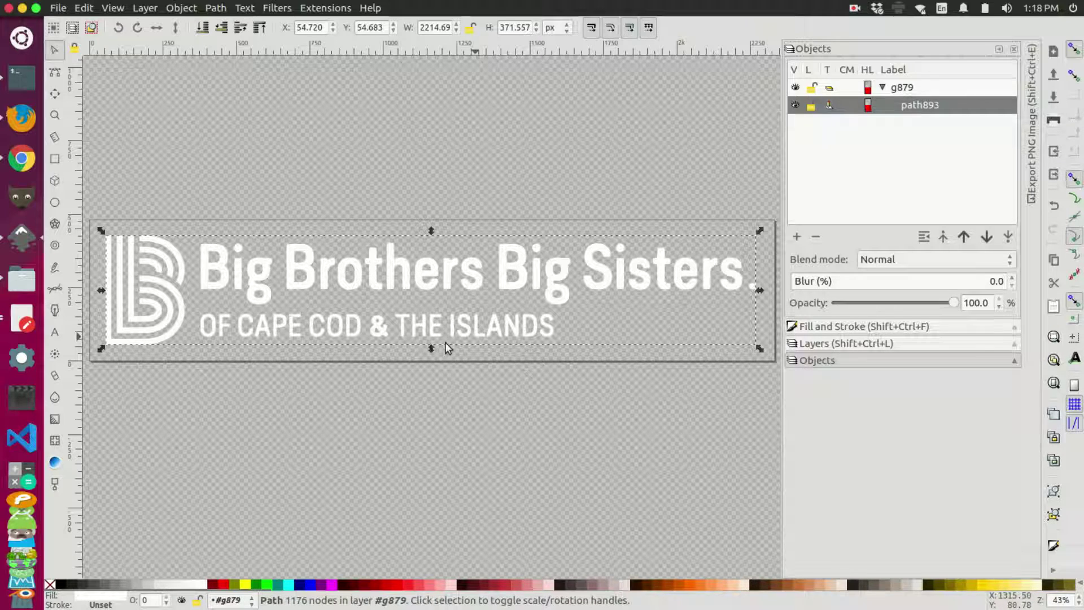
Lock the width/height ratio and set the logo width to 250 px, giving 41.942 px height
{"action": "scroll", "coordinate": [389, 338], "scroll_direction": "left", "scroll_amount": 5}
{"action": "scroll", "coordinate": [390, 338], "scroll_direction": "down", "scroll_amount": 2}
{"action": "scroll", "coordinate": [384, 333], "scroll_direction": "right", "scroll_amount": 3}
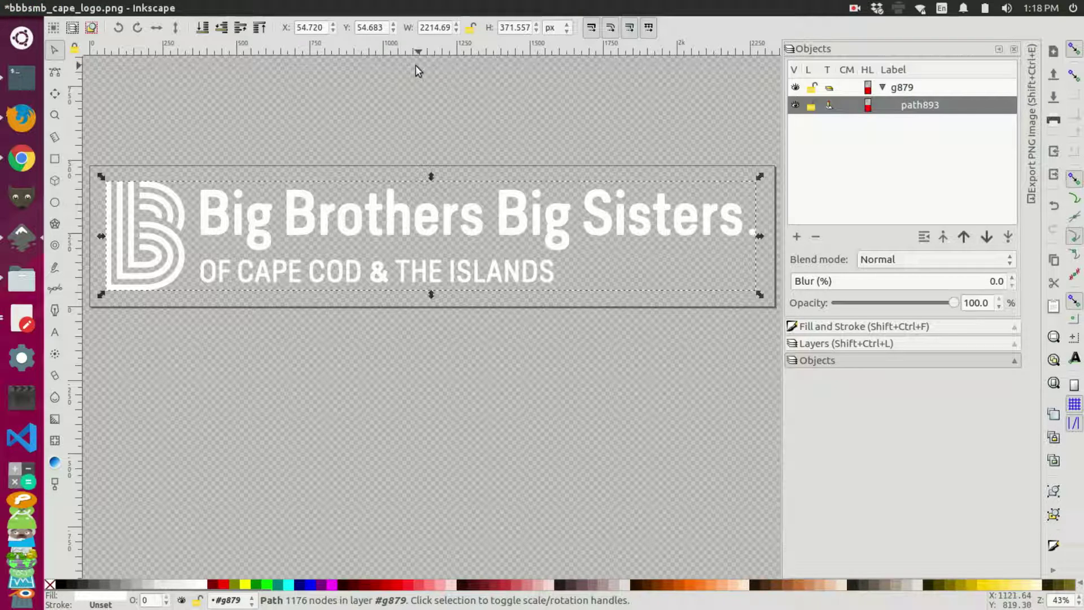
{"action": "left_click", "coordinate": [469, 28]}
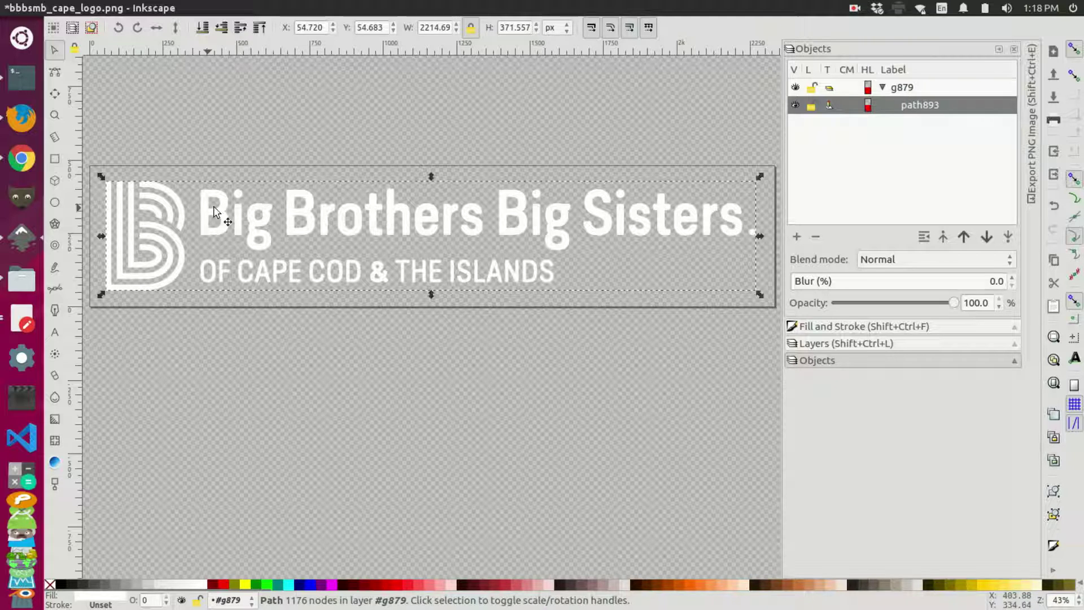
{"action": "left_click", "coordinate": [456, 31]}
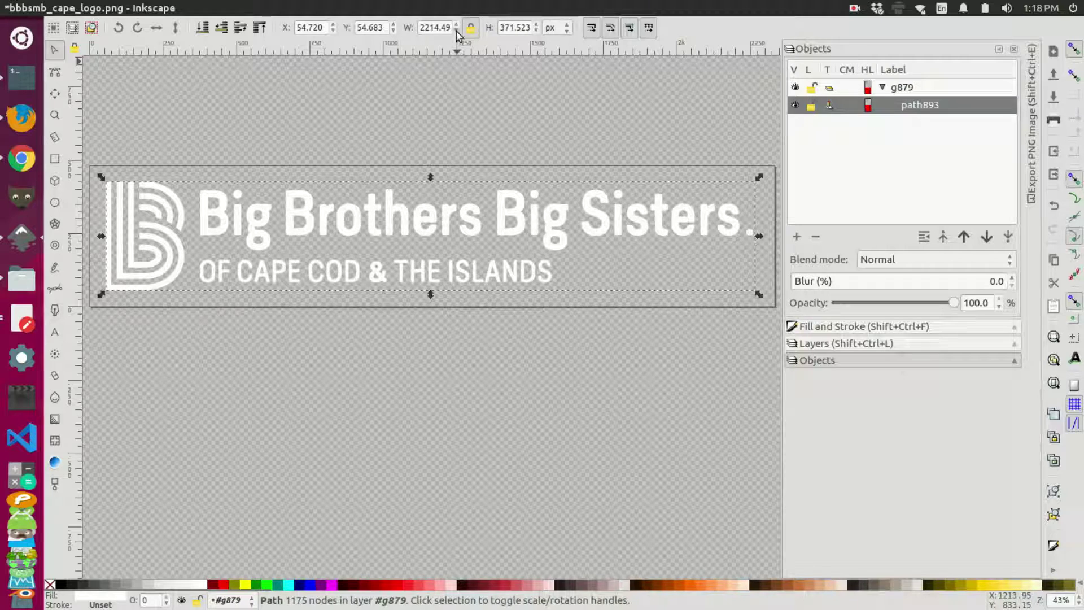
{"action": "scroll", "coordinate": [456, 30], "scroll_direction": "down", "scroll_amount": 5}
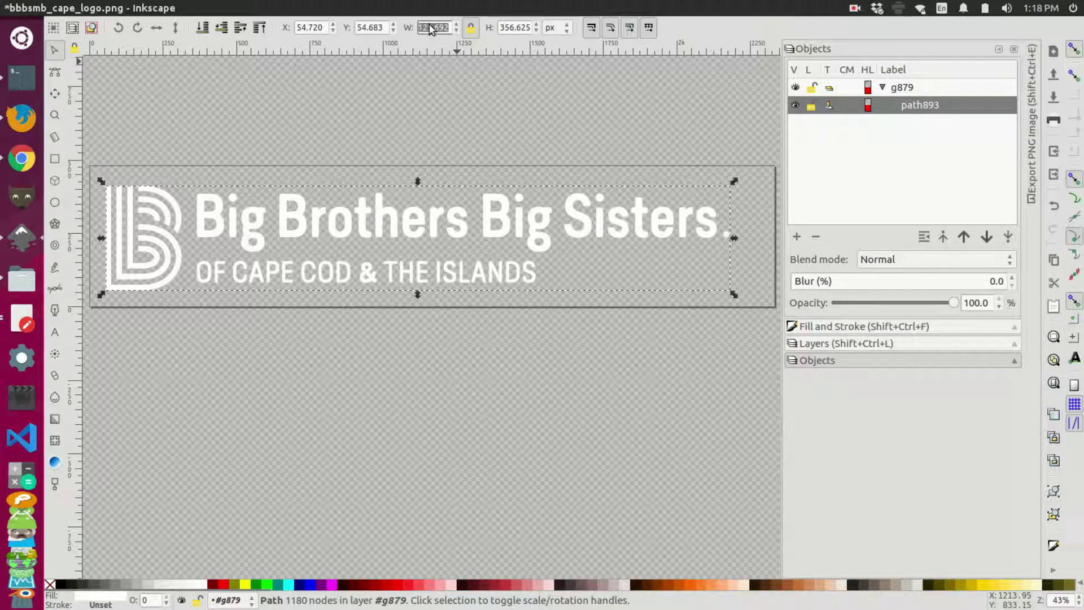
{"action": "type", "text": "250"}
{"action": "key", "text": "Return"}
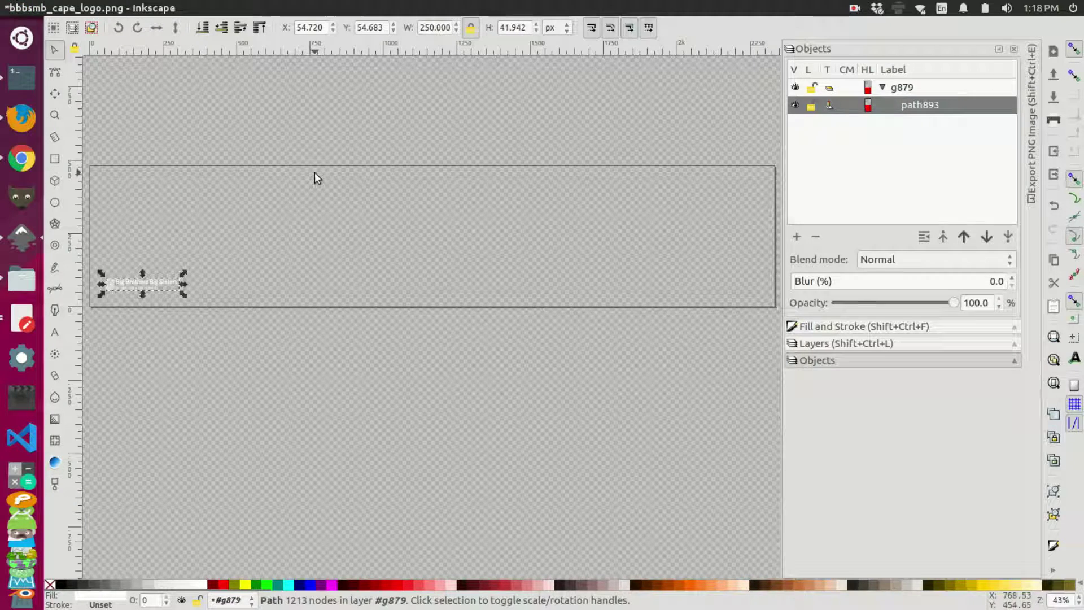
{"action": "left_click_drag", "start_coordinate": [156, 280], "coordinate": [149, 181]}
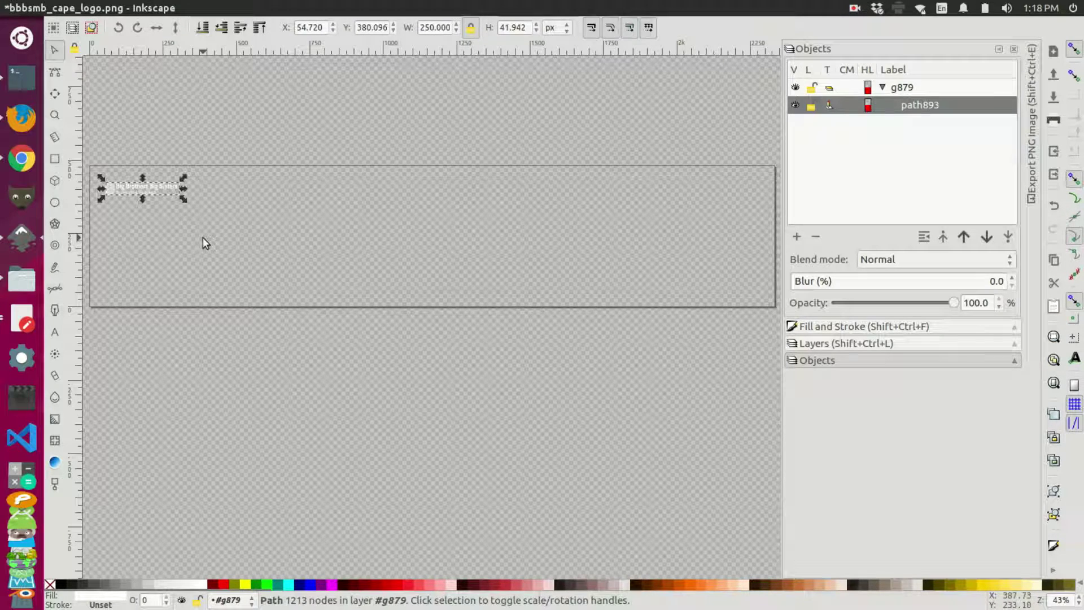
{"action": "scroll", "coordinate": [219, 244], "scroll_direction": "left", "scroll_amount": 1}
{"action": "scroll", "coordinate": [219, 244], "scroll_direction": "down", "scroll_amount": 1}
{"action": "scroll", "coordinate": [219, 244], "scroll_direction": "left", "scroll_amount": 1}
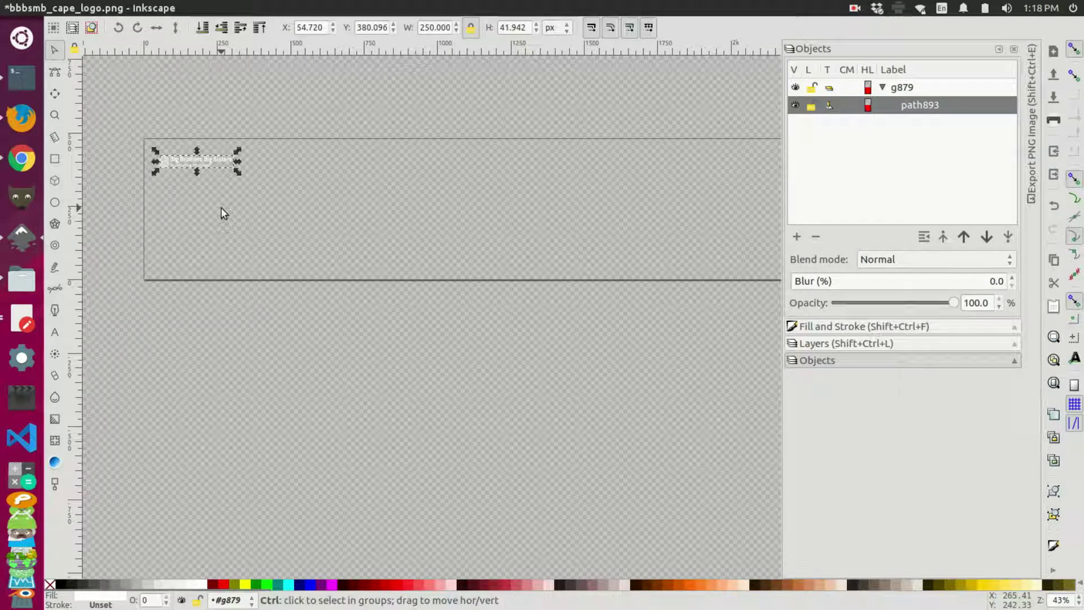
{"action": "scroll", "coordinate": [222, 207], "scroll_direction": "up", "scroll_amount": 2}
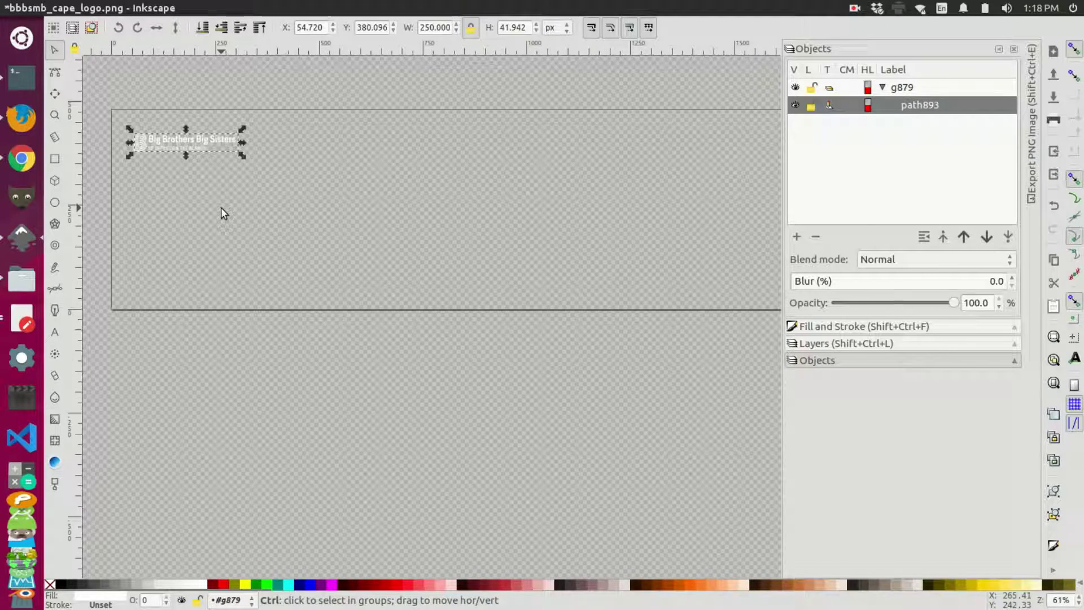
{"action": "left_click_drag", "start_coordinate": [212, 206], "coordinate": [315, 242]}
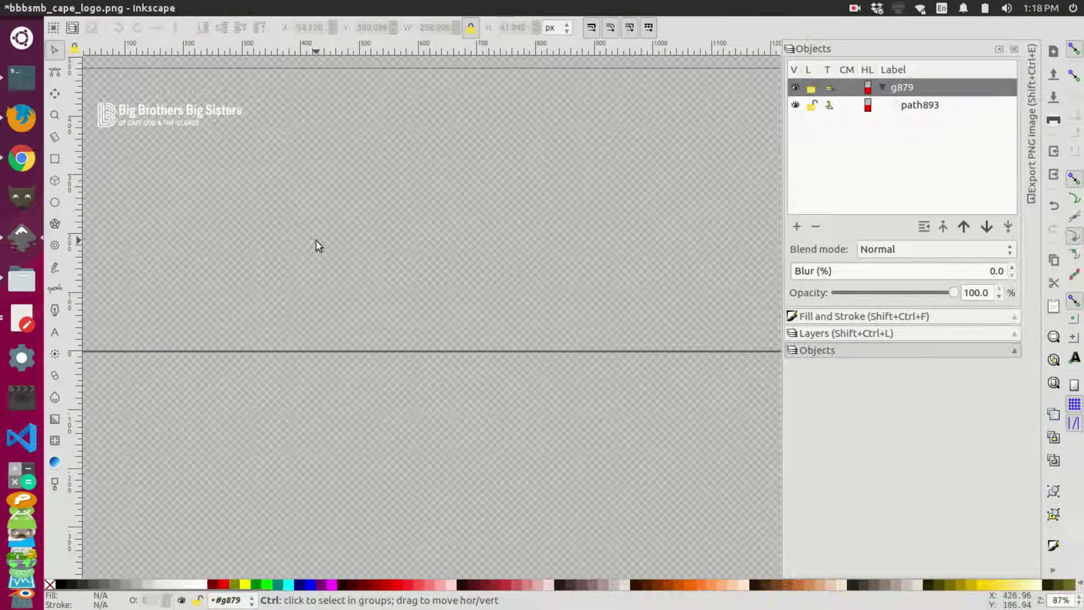
{"action": "scroll", "coordinate": [316, 243], "scroll_direction": "up", "scroll_amount": 3}
{"action": "scroll", "coordinate": [316, 242], "scroll_direction": "right", "scroll_amount": 20}
{"action": "scroll", "coordinate": [316, 242], "scroll_direction": "down", "scroll_amount": 2}
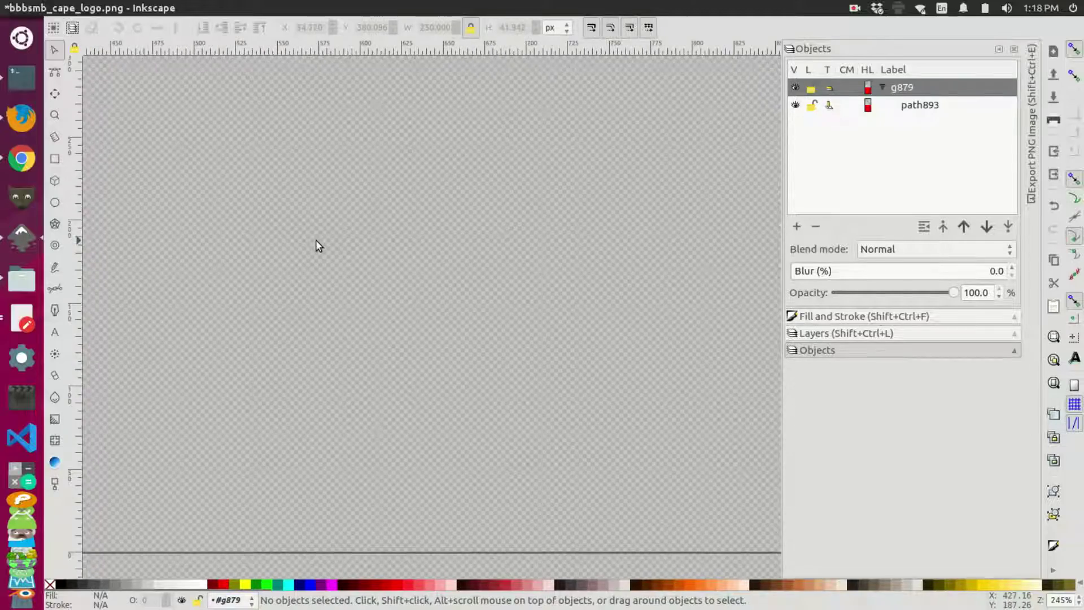
{"action": "scroll", "coordinate": [316, 244], "scroll_direction": "left", "scroll_amount": 12}
{"action": "scroll", "coordinate": [316, 243], "scroll_direction": "down", "scroll_amount": 5}
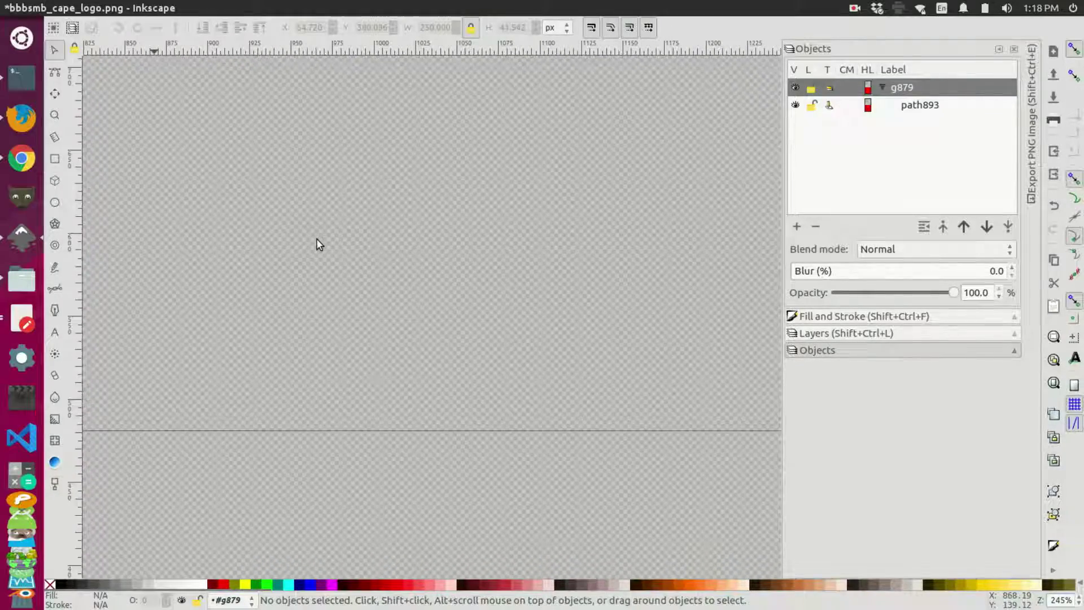
{"action": "scroll", "coordinate": [319, 242], "scroll_direction": "up", "scroll_amount": 3}
{"action": "scroll", "coordinate": [333, 232], "scroll_direction": "left", "scroll_amount": 20}
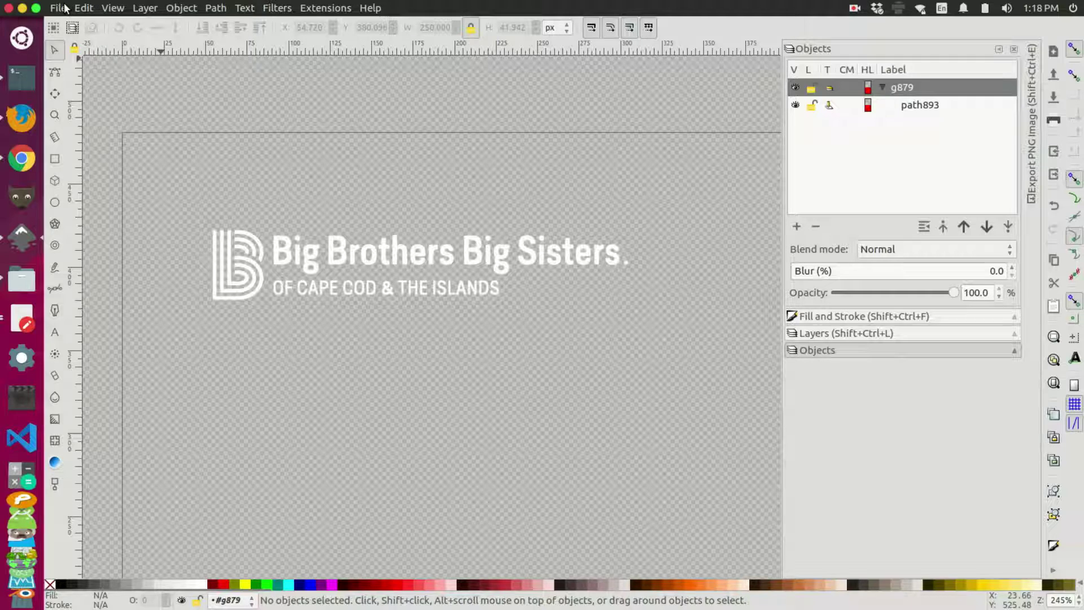
Resize the page to the logo in Document Properties, giving about 250 × 41.94 px
{"action": "left_click", "coordinate": [59, 8]}
{"action": "left_click", "coordinate": [124, 243]}
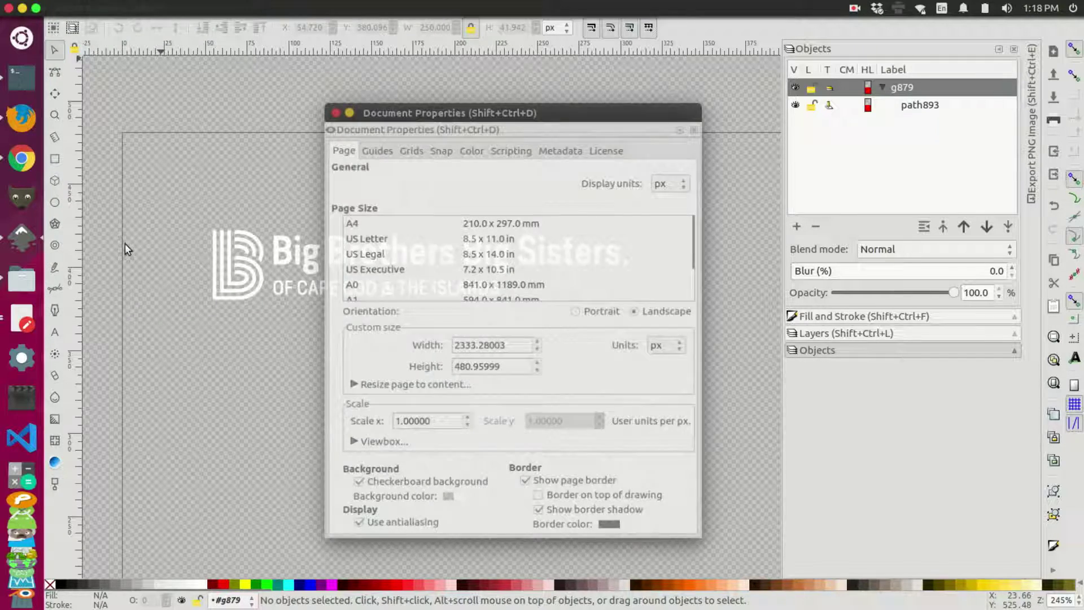
{"action": "left_click", "coordinate": [396, 386]}
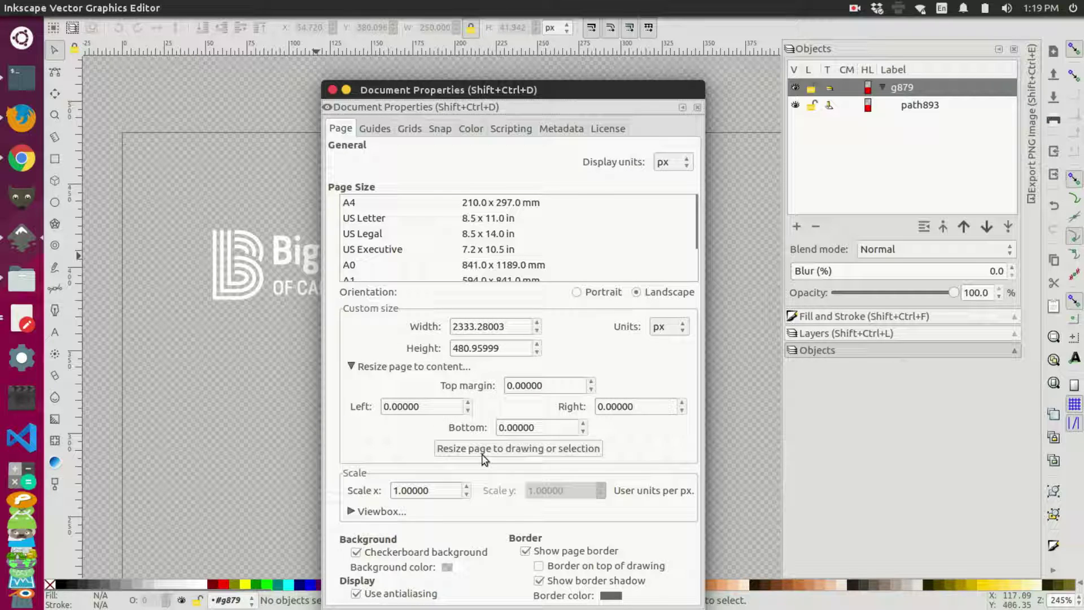
{"action": "left_click", "coordinate": [515, 451]}
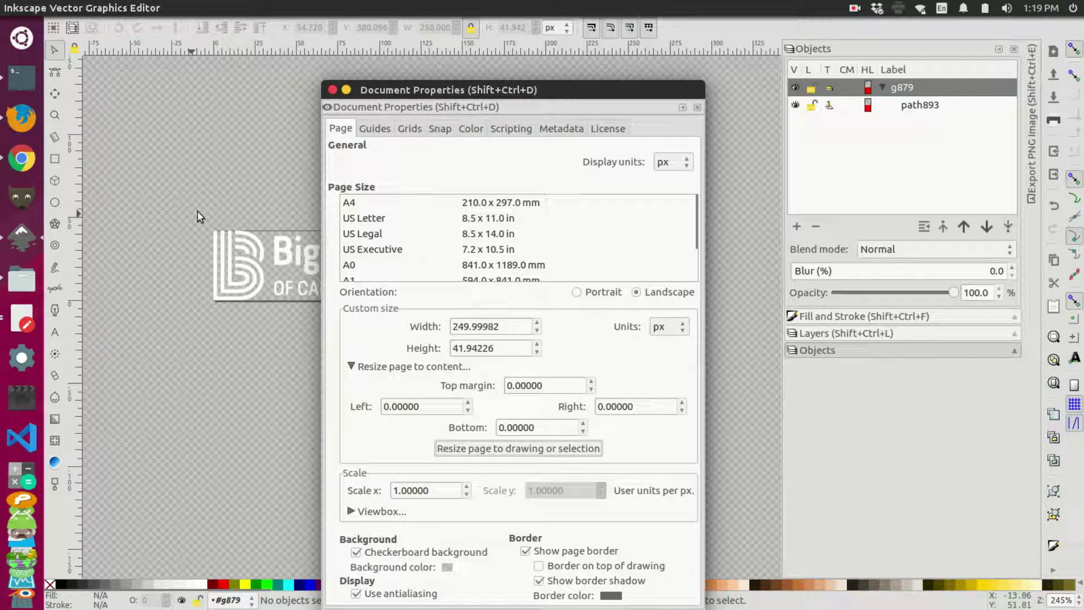
{"action": "left_click", "coordinate": [332, 90]}
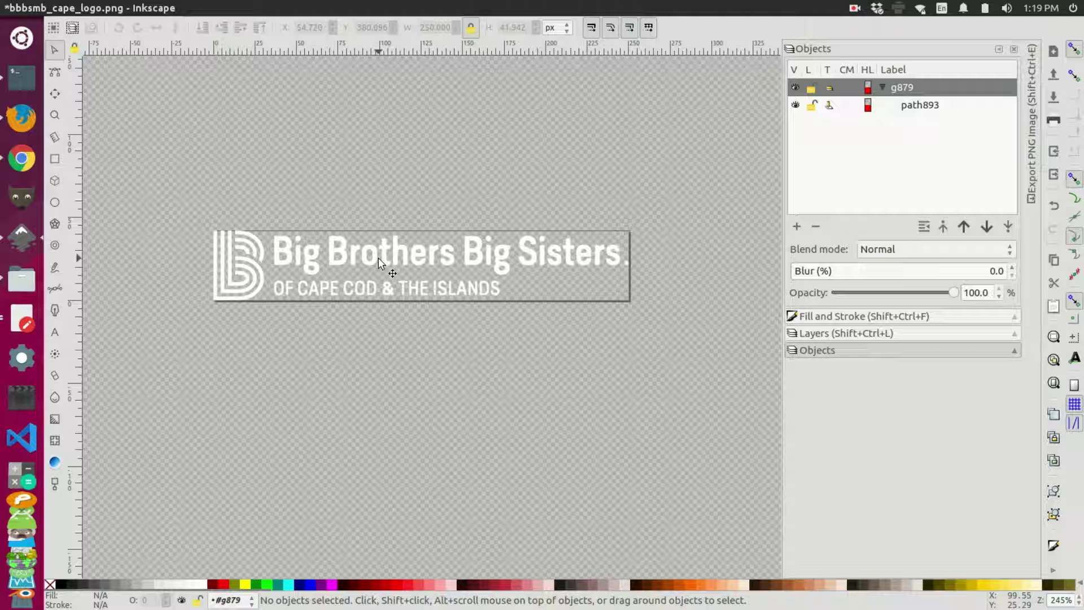
Save the logo as bbbsmb_cape_logo.svg in Downloads using the Inkscape SVG format
{"action": "scroll", "coordinate": [384, 254], "scroll_direction": "up", "scroll_amount": 3}
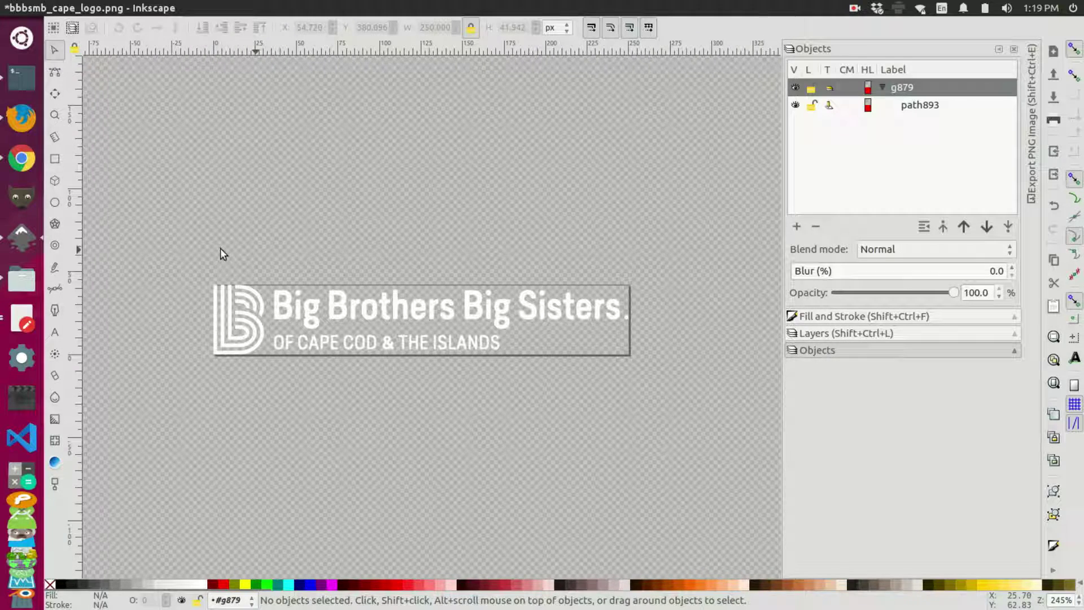
{"action": "left_click", "coordinate": [57, 7]}
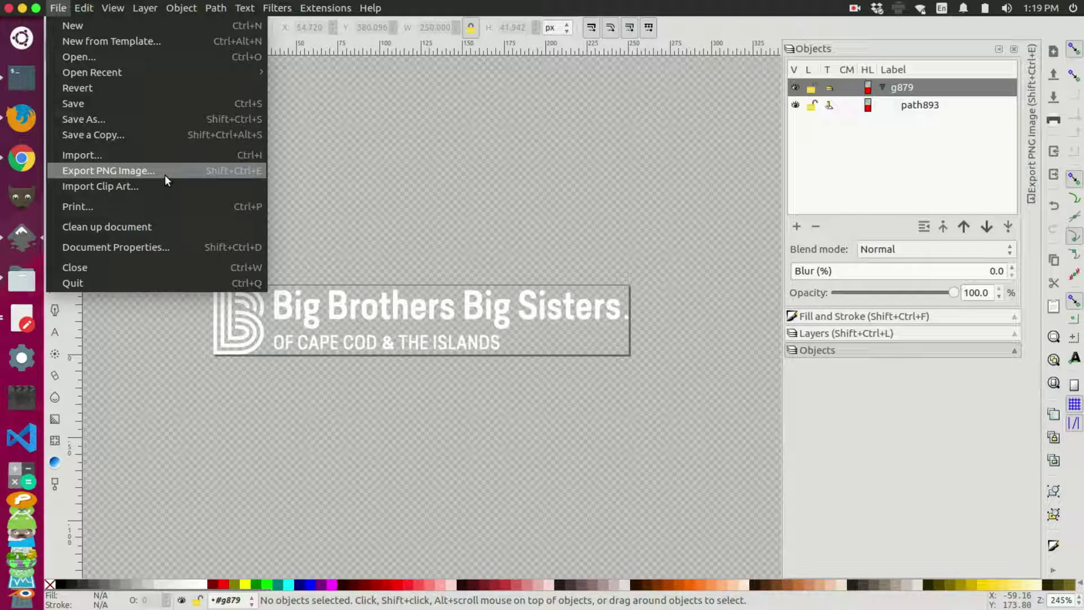
{"action": "left_click", "coordinate": [116, 117]}
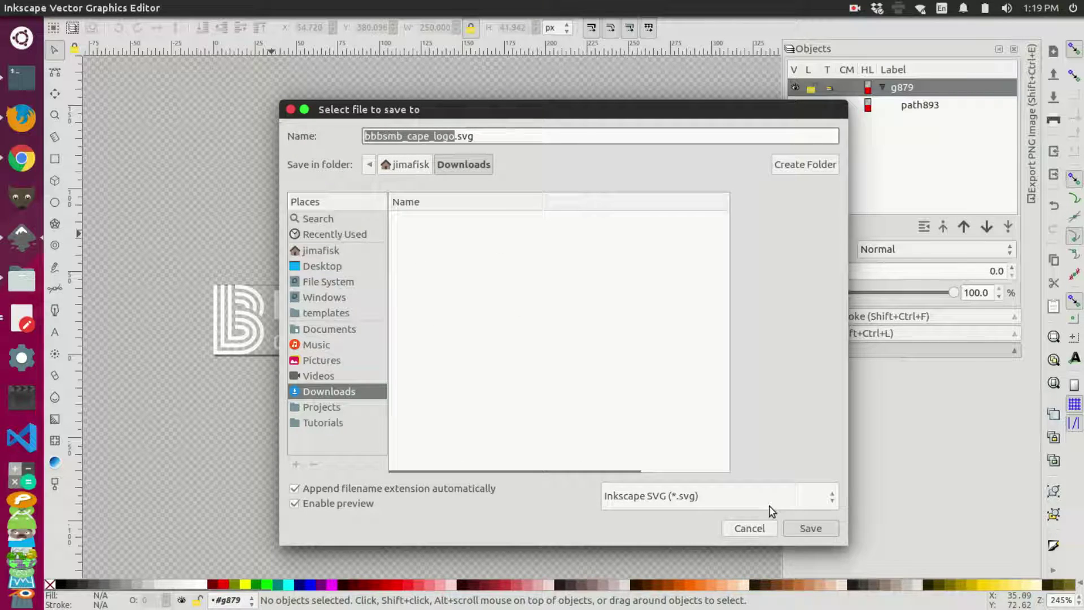
{"action": "left_click", "coordinate": [798, 523]}
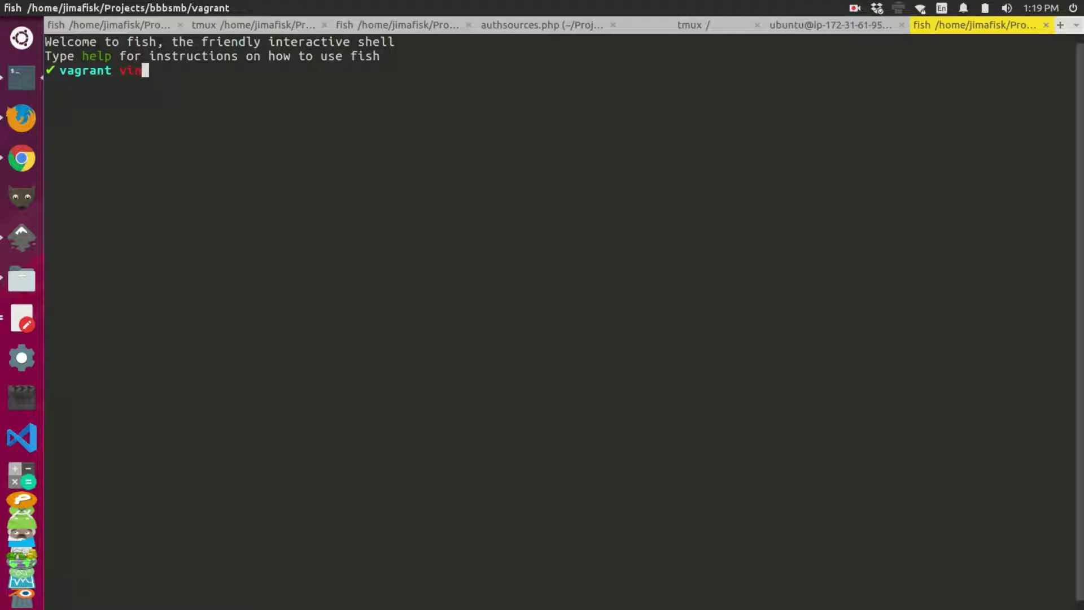
Open ~/Downloads/bbbsmb_cape_logo.svg in Vim using tab completion
{"action": "type", "text": "~/"}
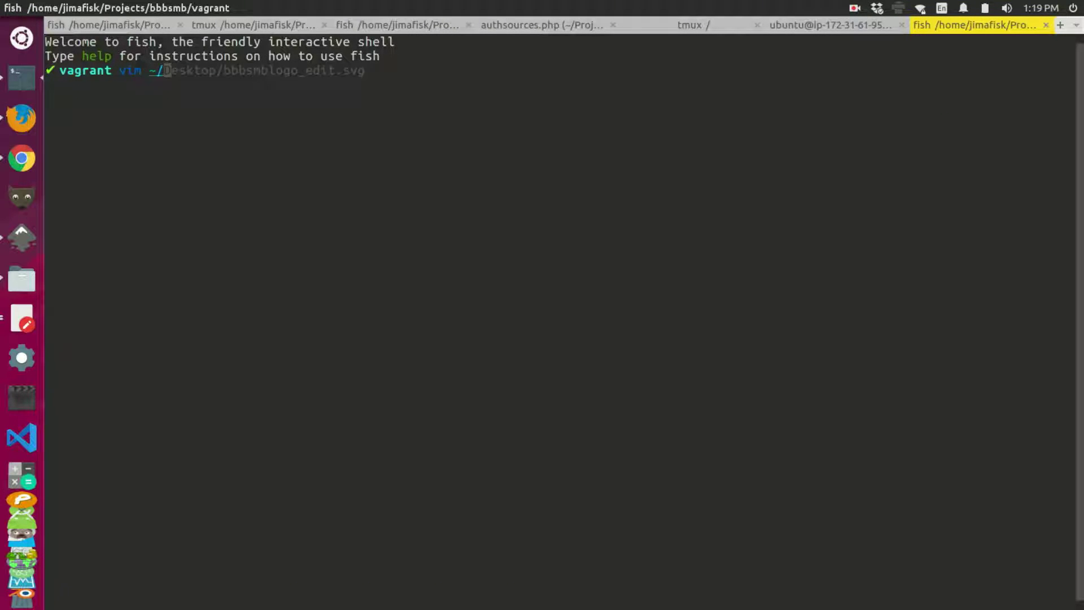
{"action": "type", "text": "Do"}
{"action": "key", "text": "Tab"}
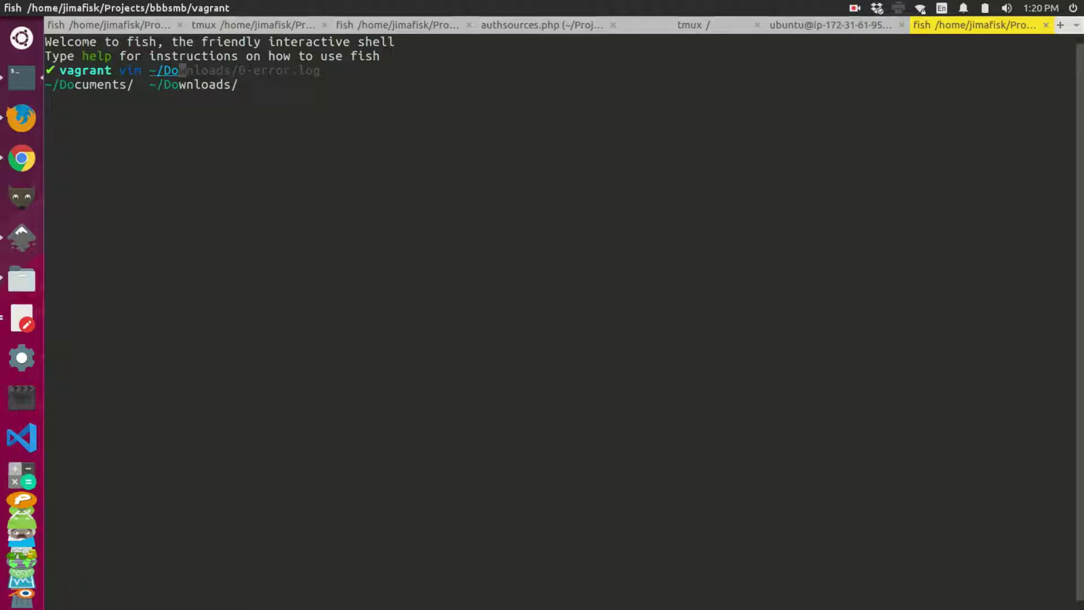
{"action": "type", "text": "w"}
{"action": "key", "text": "Tab"}
{"action": "type", "text": "b"}
{"action": "key", "text": "Tab"}
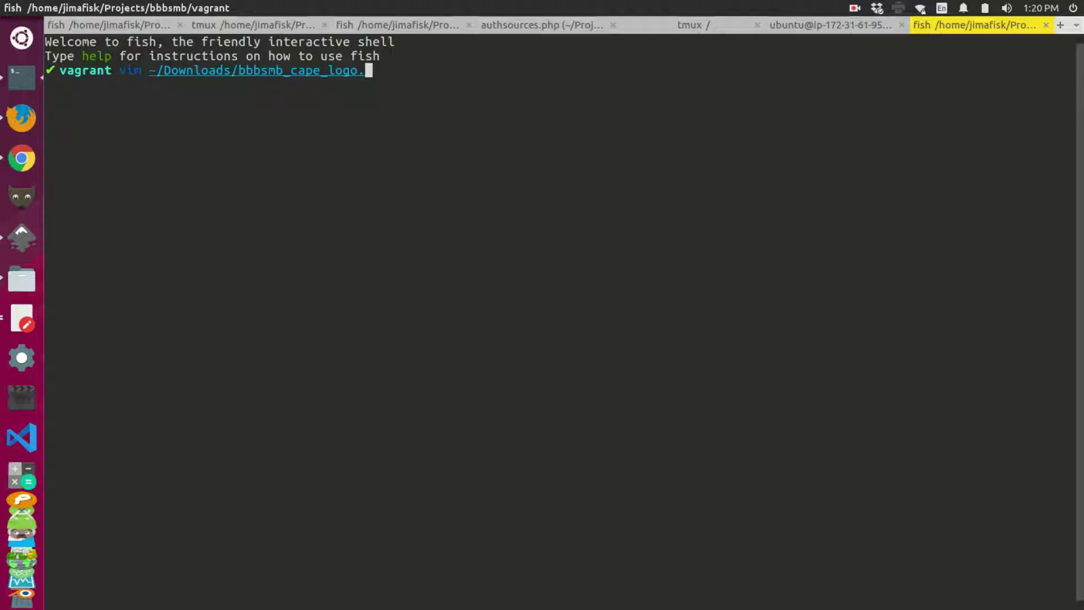
{"action": "type", "text": "s"}
{"action": "key", "text": "Tab"}
{"action": "key", "text": "Return"}
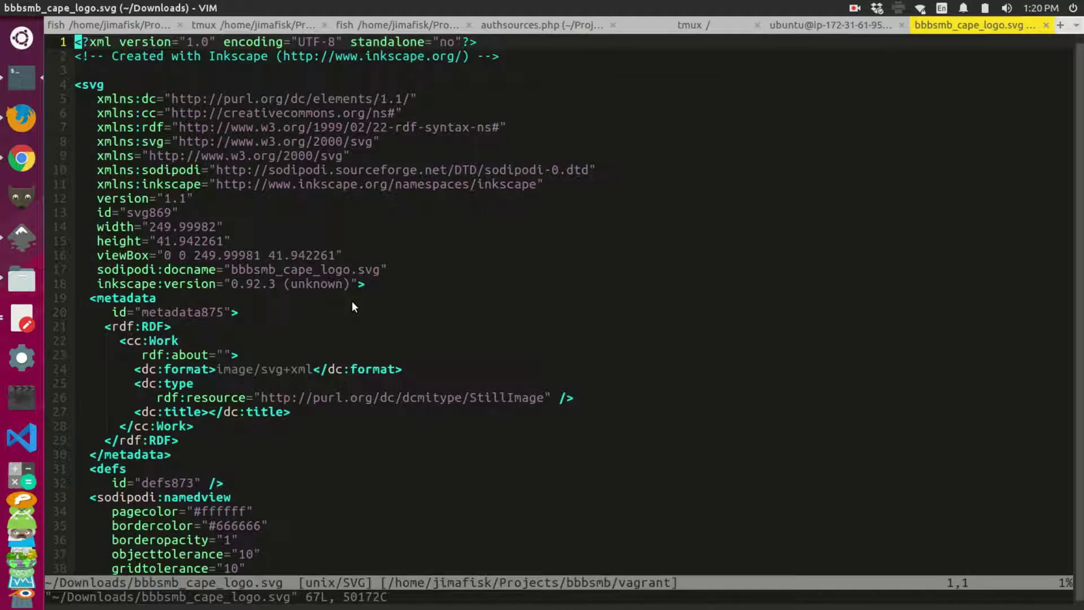
Search for 'path' and delete the path element's style attribute line
{"action": "key", "text": "j"}
{"action": "key", "text": "j"}
{"action": "key", "text": "j"}
{"action": "key", "text": "j"}
{"action": "key", "text": "j"}
{"action": "key", "text": "j"}
{"action": "key", "text": "j"}
{"action": "key", "text": "j"}
{"action": "key", "text": "j"}
{"action": "key", "text": "j"}
{"action": "key", "text": "j"}
{"action": "key", "text": "j"}
{"action": "key", "text": "j"}
{"action": "key", "text": "j"}
{"action": "key", "text": "j"}
{"action": "key", "text": "j"}
{"action": "key", "text": "j"}
{"action": "key", "text": "j"}
{"action": "key", "text": "j"}
{"action": "key", "text": "j"}
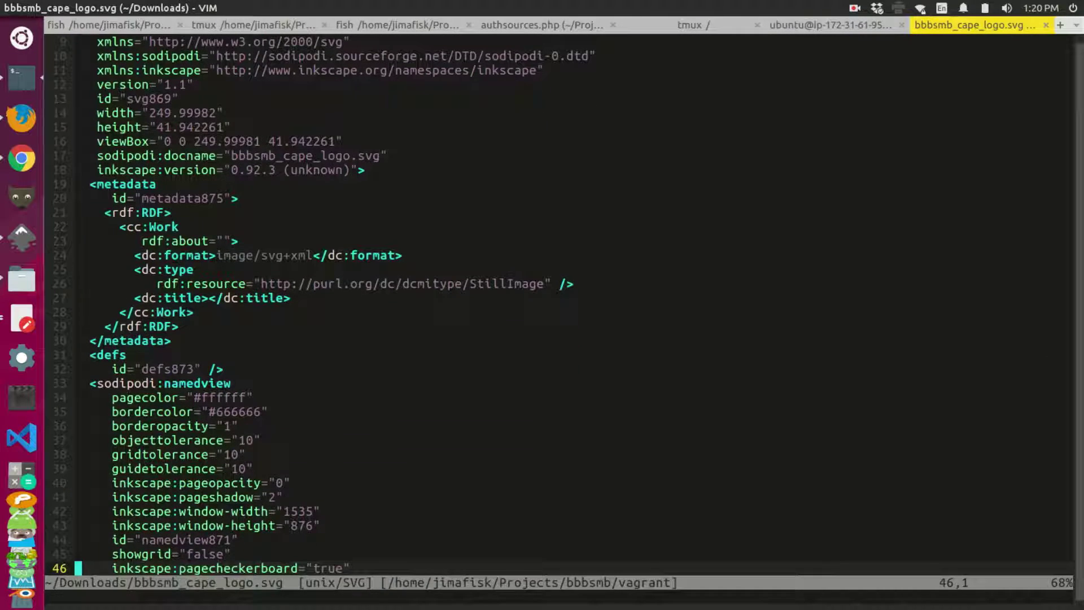
{"action": "key", "text": "slash"}
{"action": "type", "text": "path"}
{"action": "key", "text": "Return"}
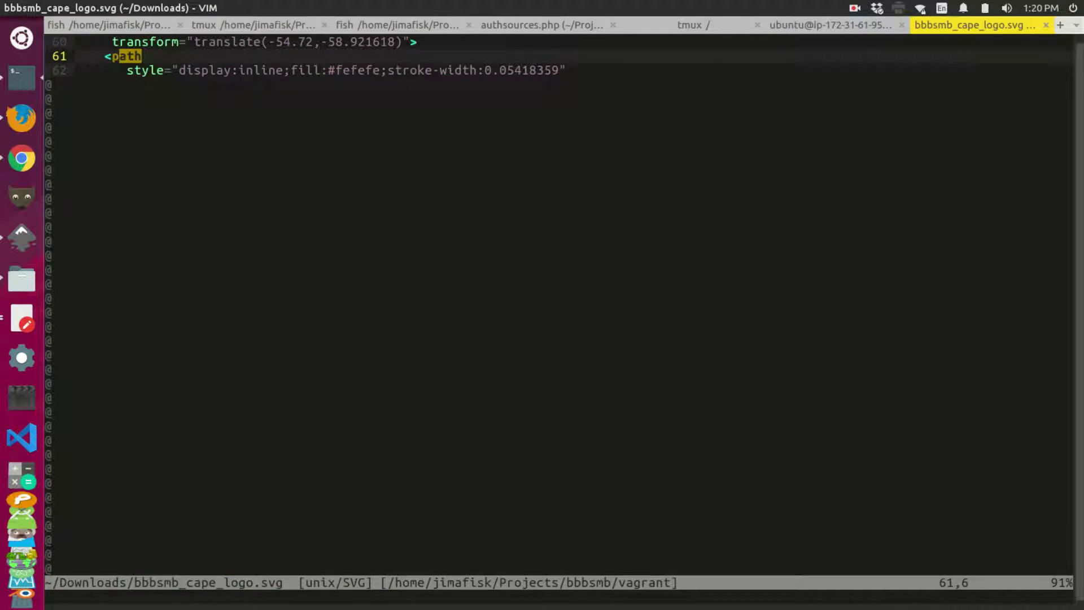
{"action": "key", "text": "j"}
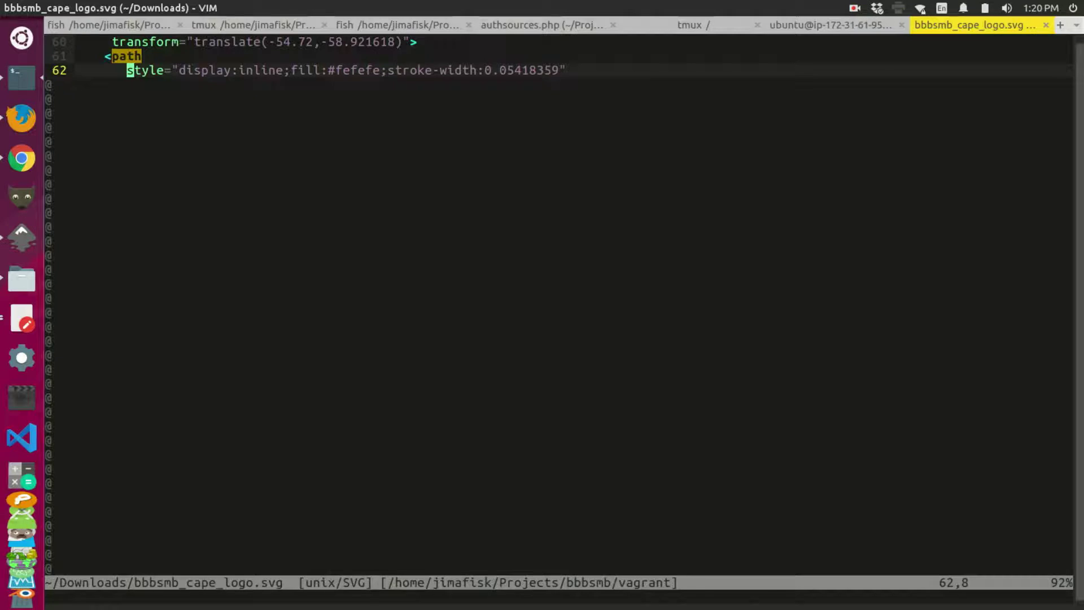
{"action": "key", "text": "j"}
{"action": "key", "text": "k"}
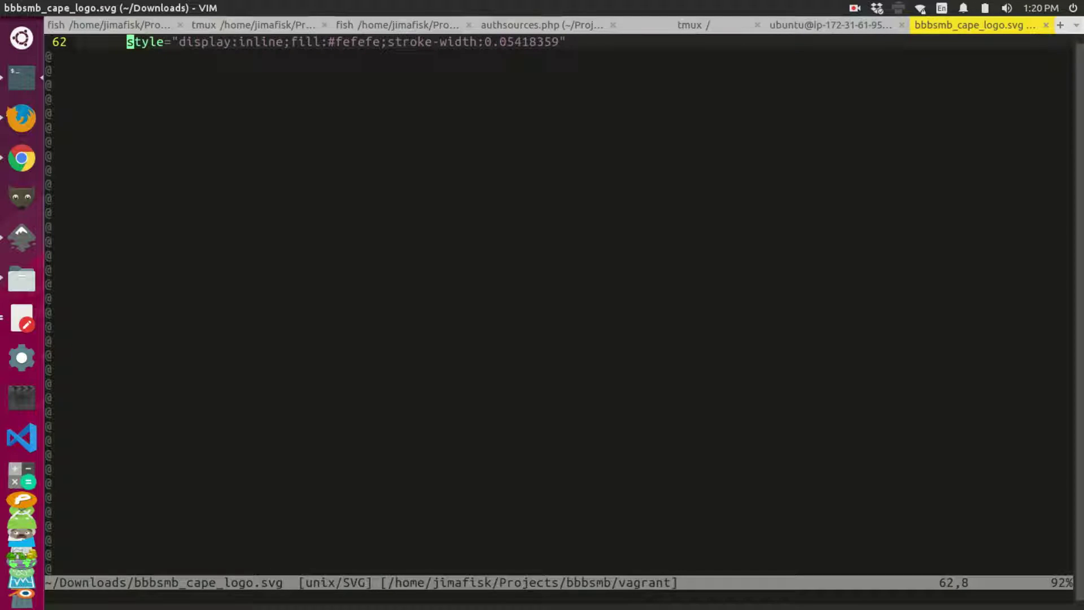
{"action": "key", "text": "shift+v"}
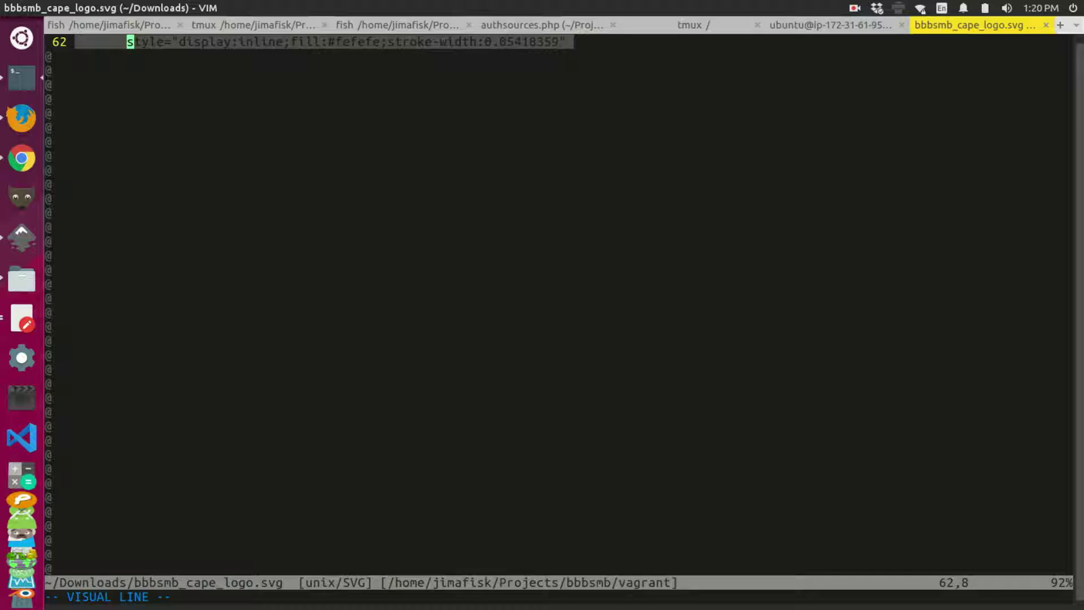
{"action": "key", "text": "d"}
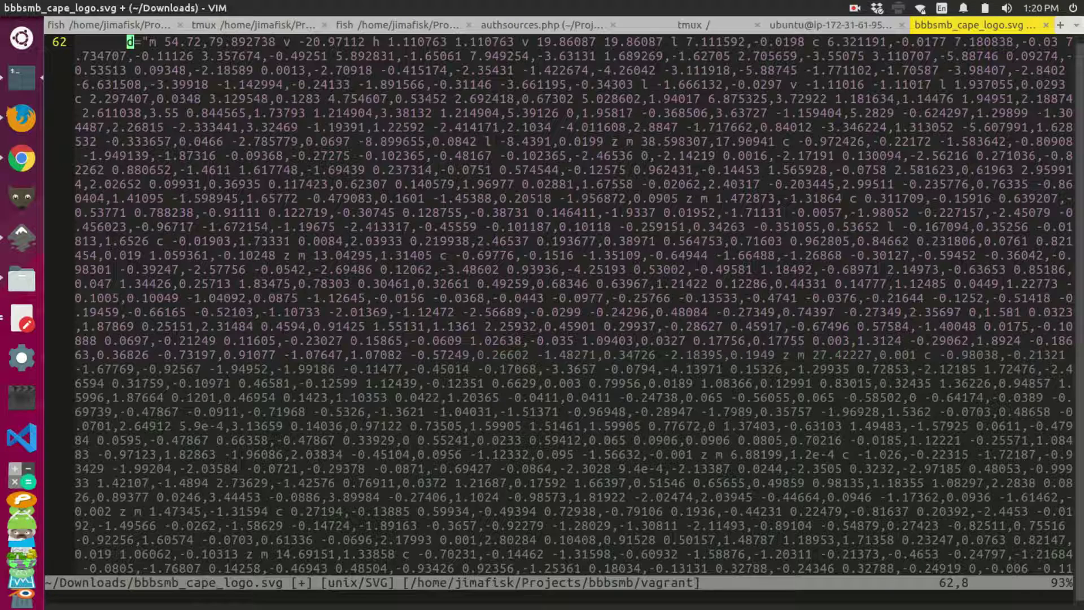
{"action": "key", "text": "k"}
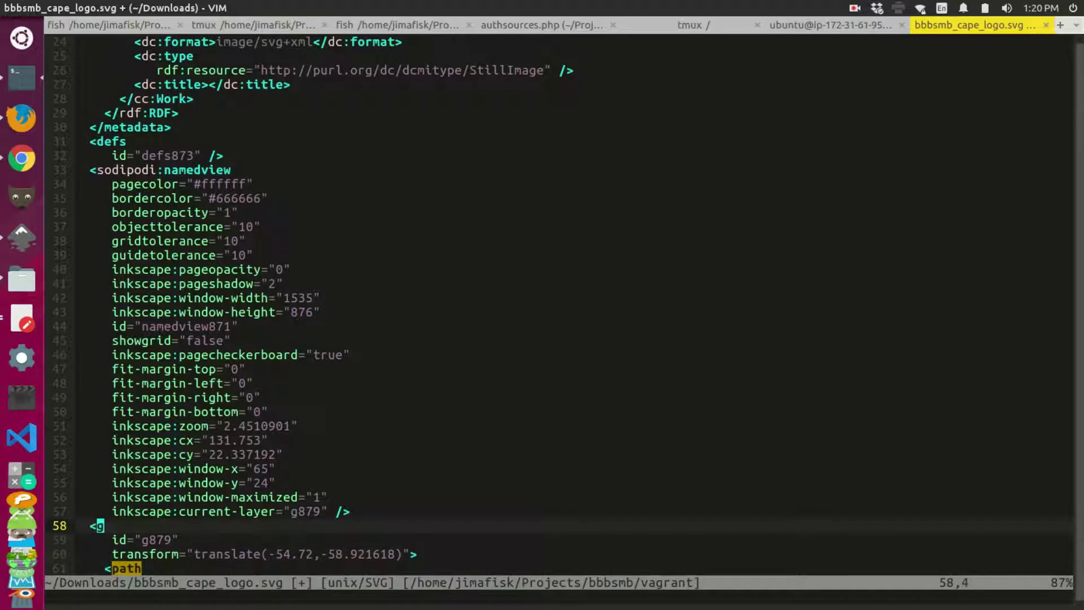
Review the remaining path and group lines, then save and quit with :wq
{"action": "key", "text": "ctrl+f"}
{"action": "key", "text": "k"}
{"action": "key", "text": "k"}
{"action": "key", "text": "k"}
{"action": "key", "text": "k"}
{"action": "key", "text": "k"}
{"action": "key", "text": "k"}
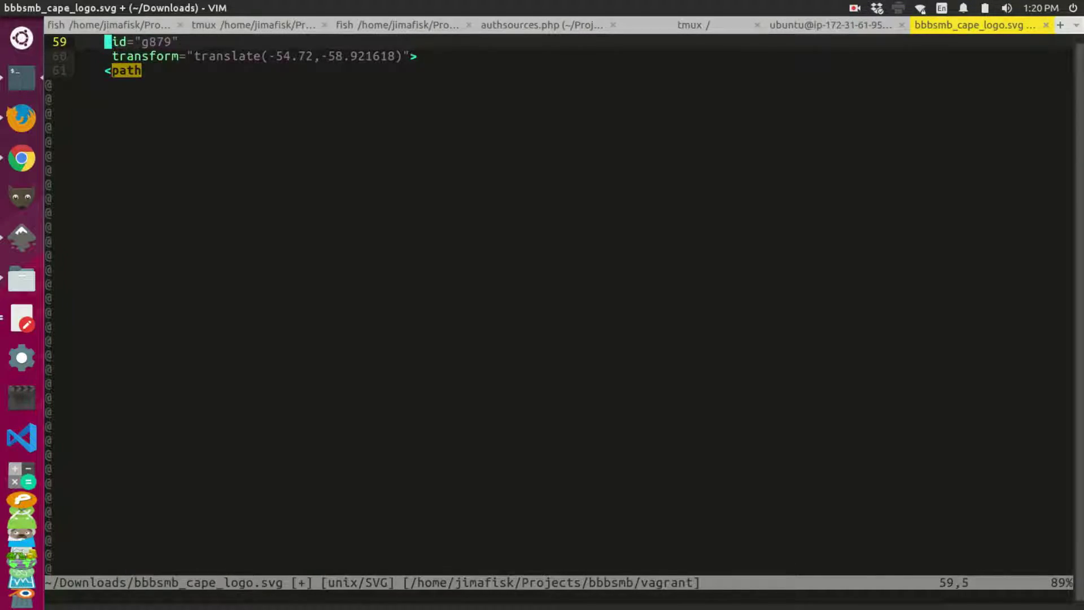
{"action": "key", "text": "j"}
{"action": "key", "text": "j"}
{"action": "key", "text": "j"}
{"action": "key", "text": "j"}
{"action": "key", "text": "j"}
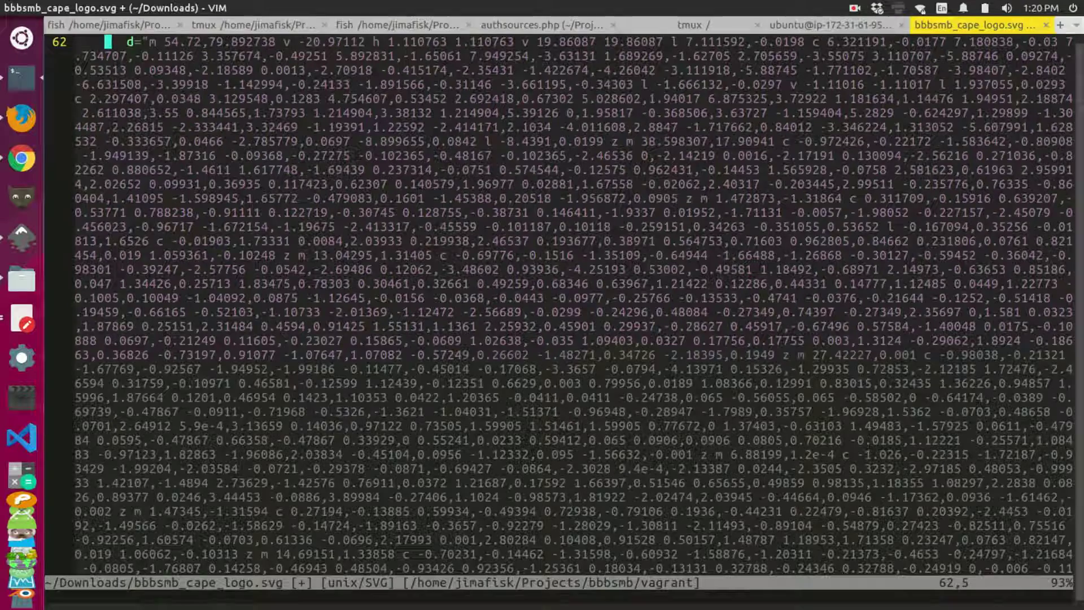
{"action": "key", "text": "k"}
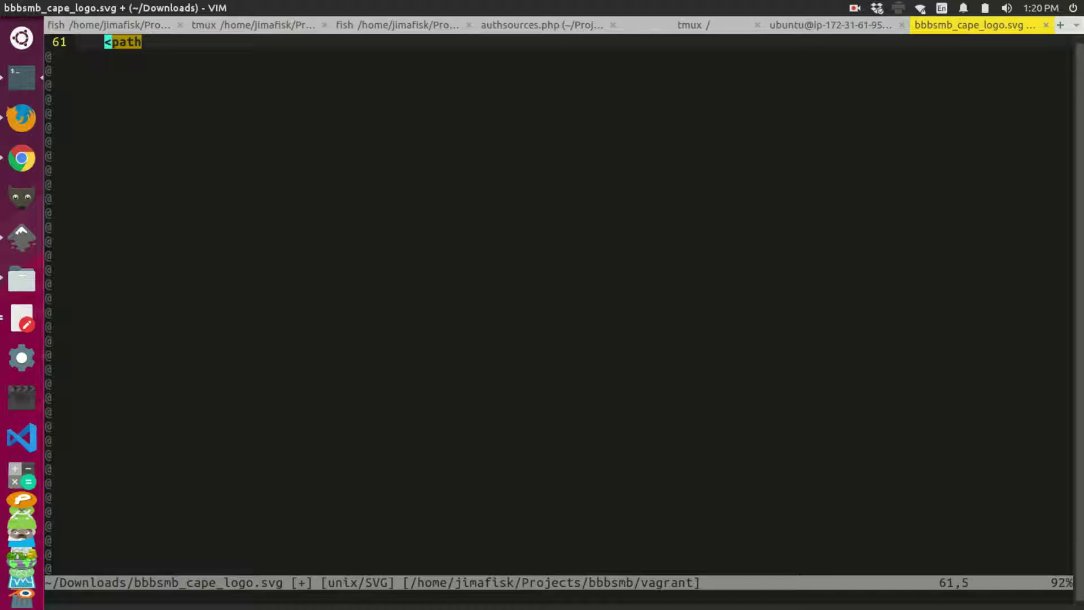
{"action": "type", "text": ":wq"}
{"action": "key", "text": "Return"}
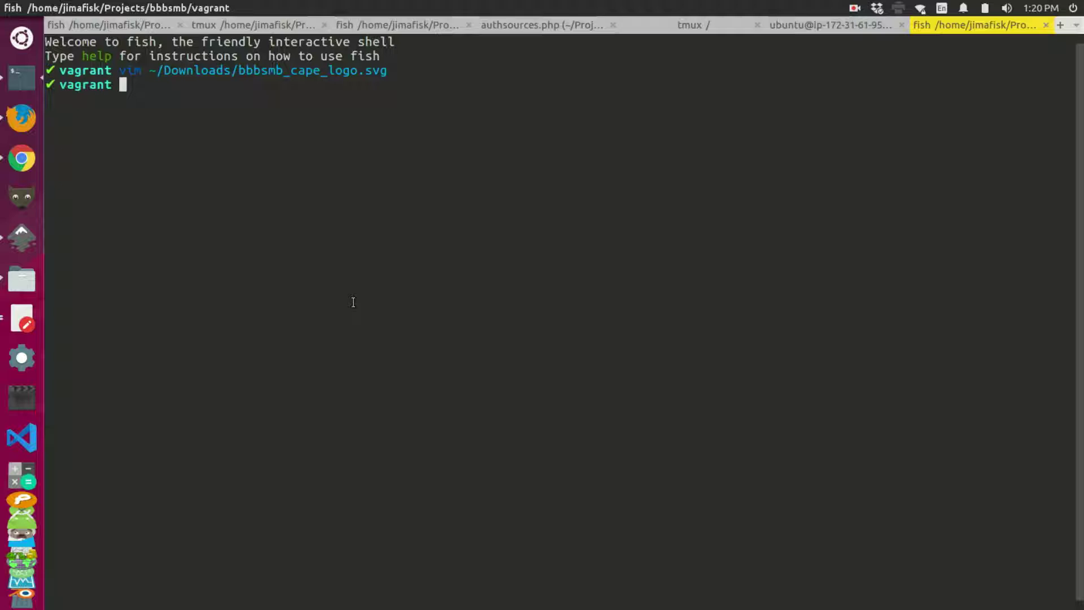
Bring up the dev site homepage in the browser and focus its address bar
{"action": "key", "text": "alt+Tab"}
{"action": "key", "text": "alt+Tab"}
{"action": "key", "text": "alt+Tab"}
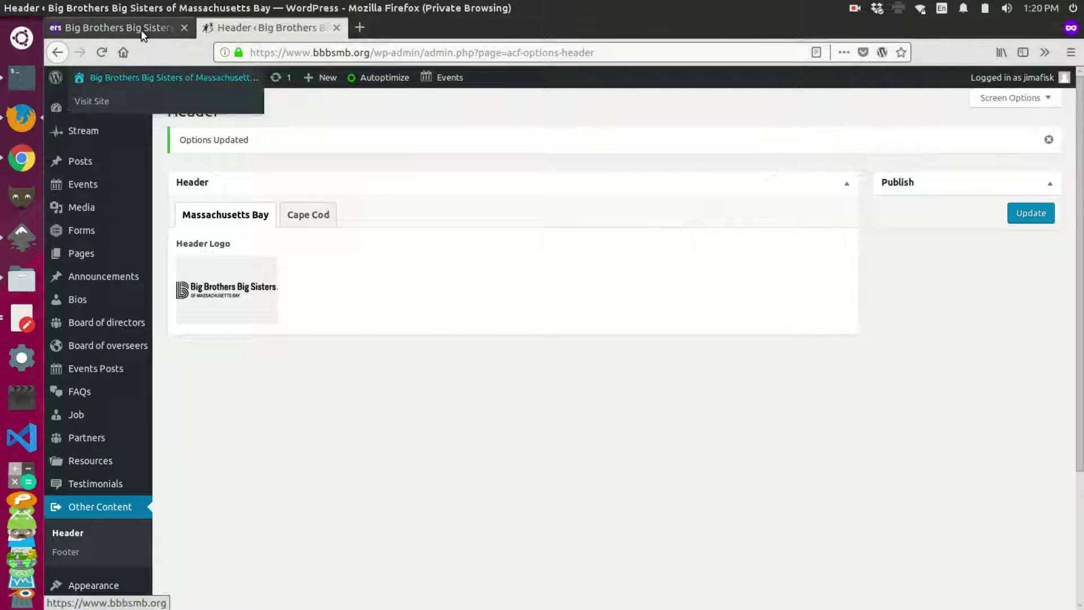
{"action": "left_click", "coordinate": [143, 34]}
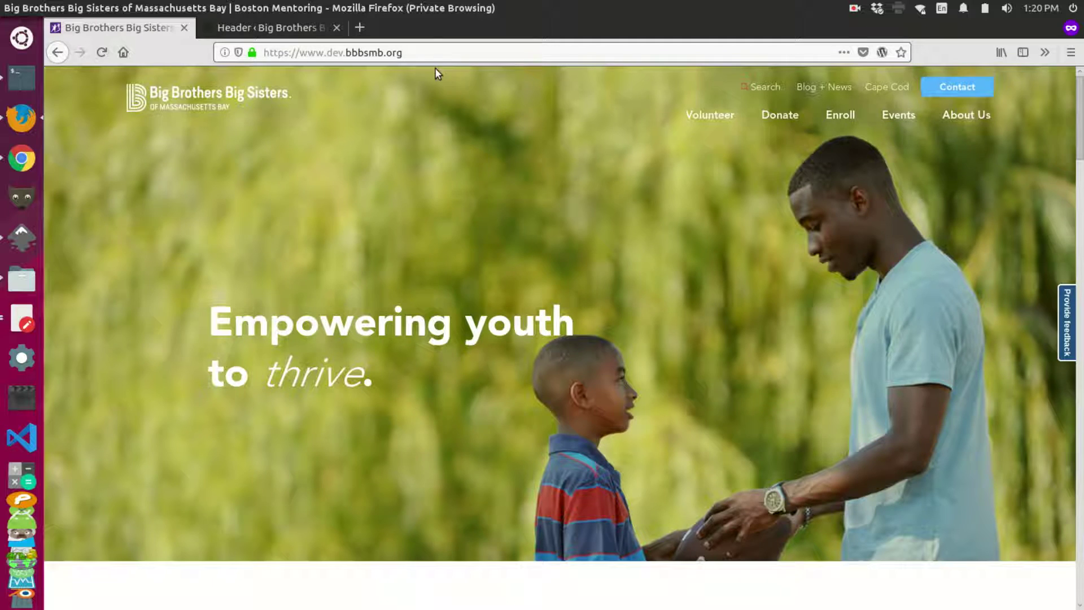
{"action": "left_click", "coordinate": [424, 52]}
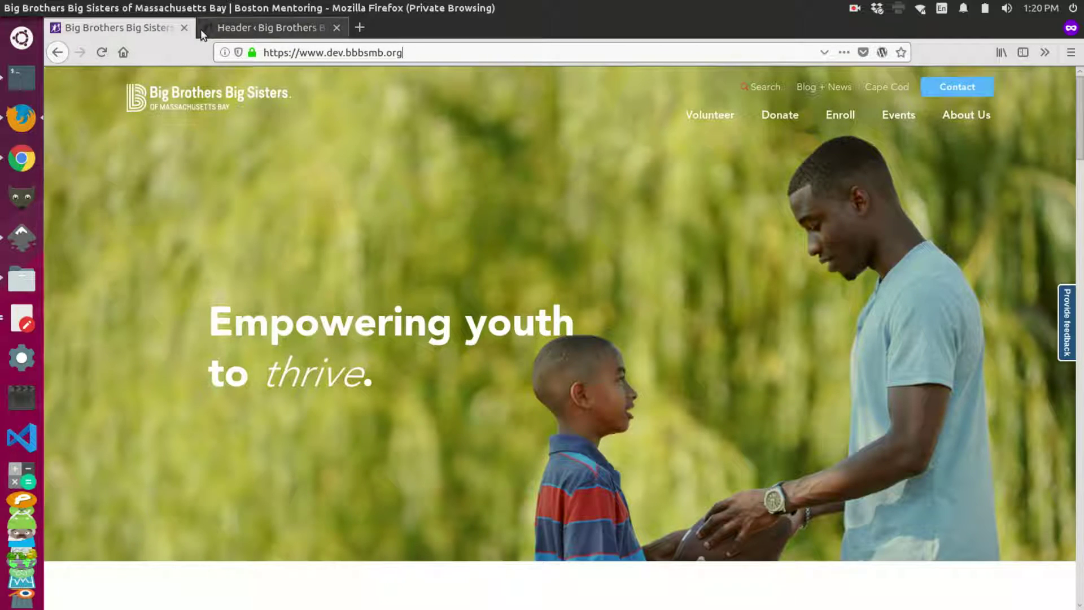
Go to the WordPress Header options page in Chrome
{"action": "key", "text": "alt+Tab"}
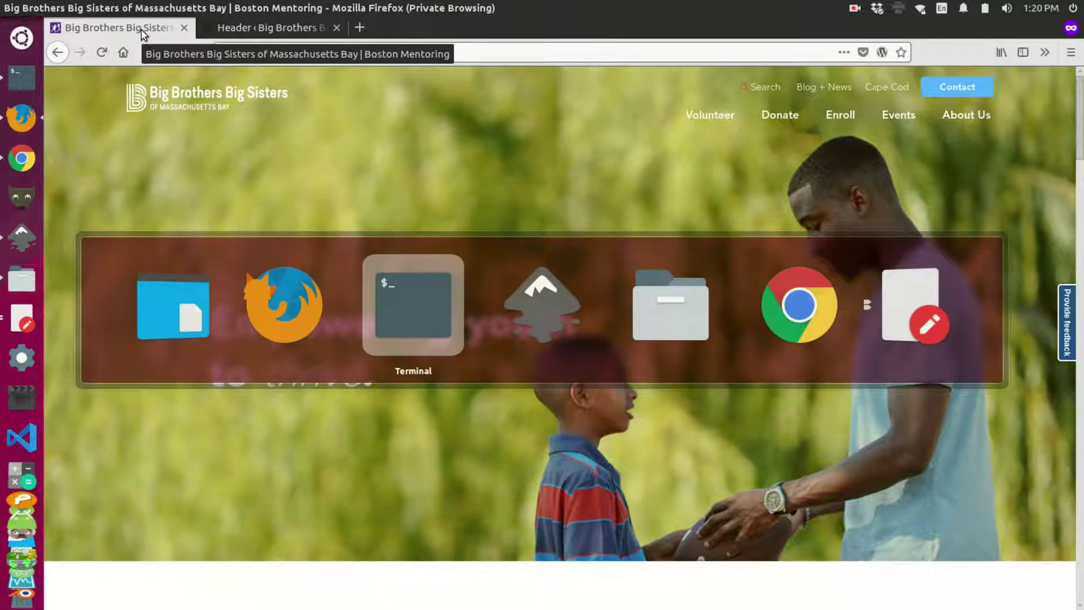
{"action": "key", "text": "alt+Tab"}
{"action": "key", "text": "alt+Tab"}
{"action": "key", "text": "alt+Tab"}
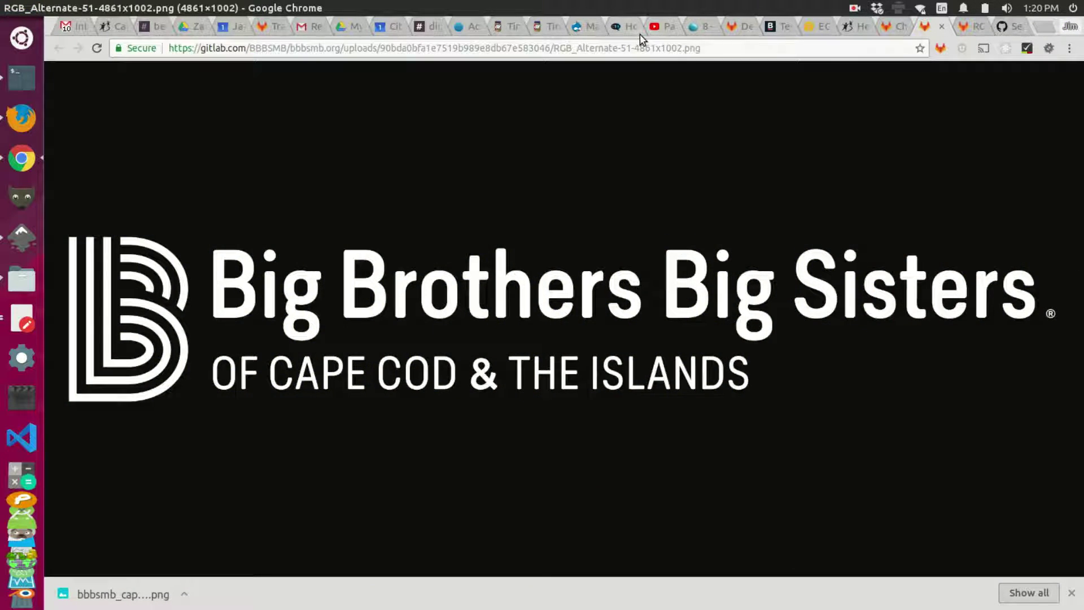
{"action": "left_click", "coordinate": [847, 27]}
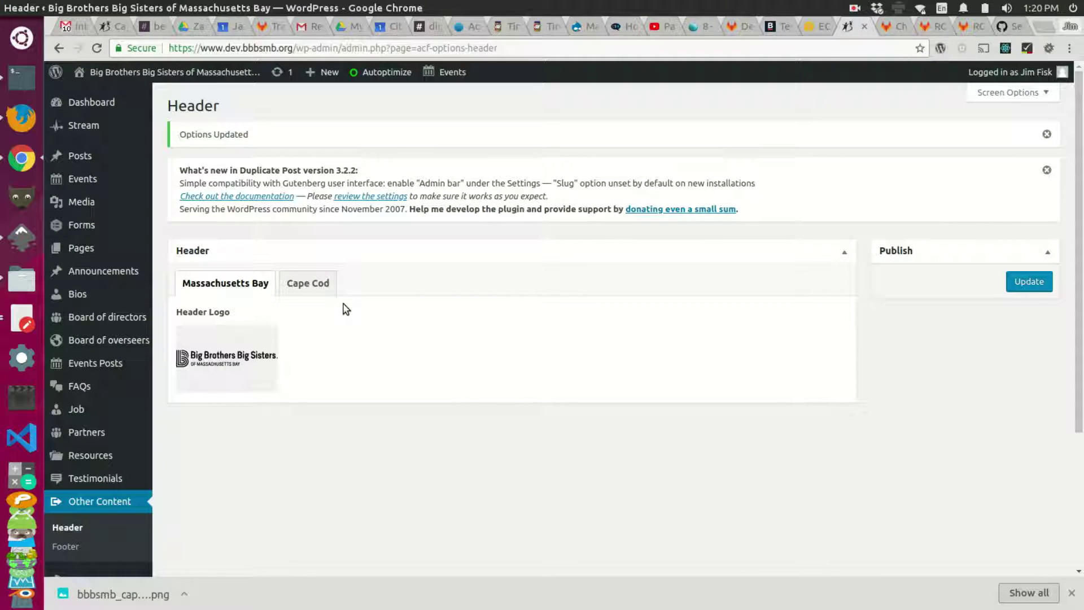
Show the Cape Cod tab's current logo details and select its file URL
{"action": "left_click", "coordinate": [322, 283]}
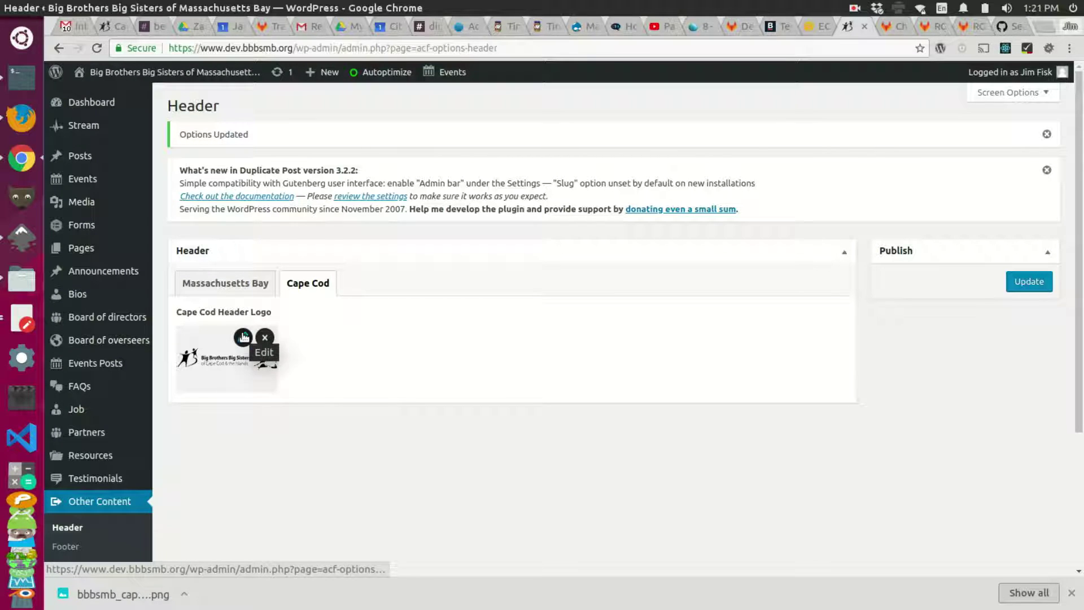
{"action": "left_click", "coordinate": [243, 337]}
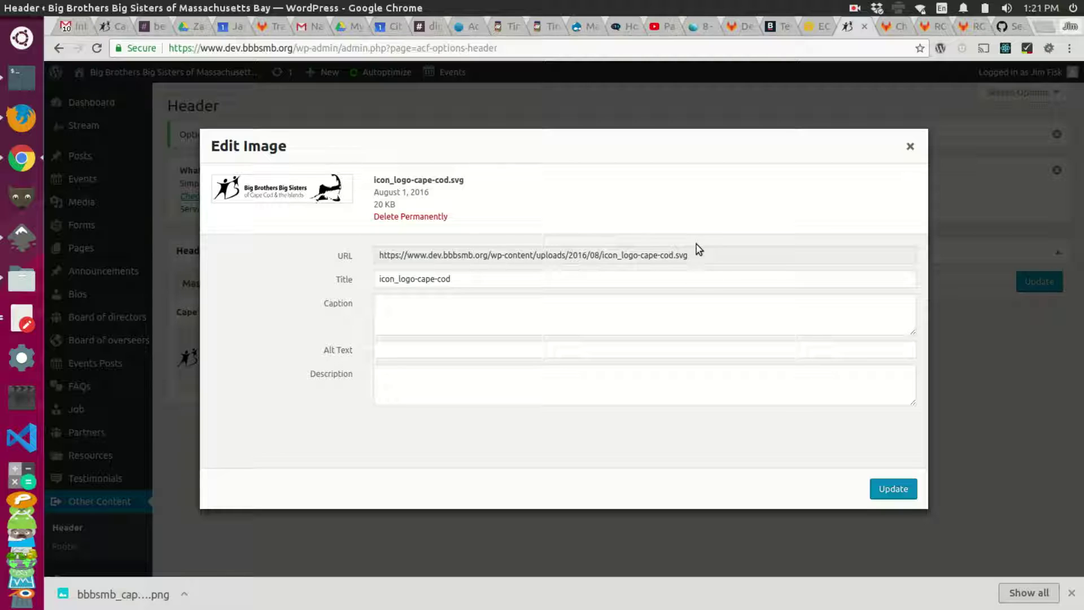
{"action": "left_click_drag", "start_coordinate": [694, 255], "coordinate": [378, 252]}
{"action": "key", "text": "ctrl+c"}
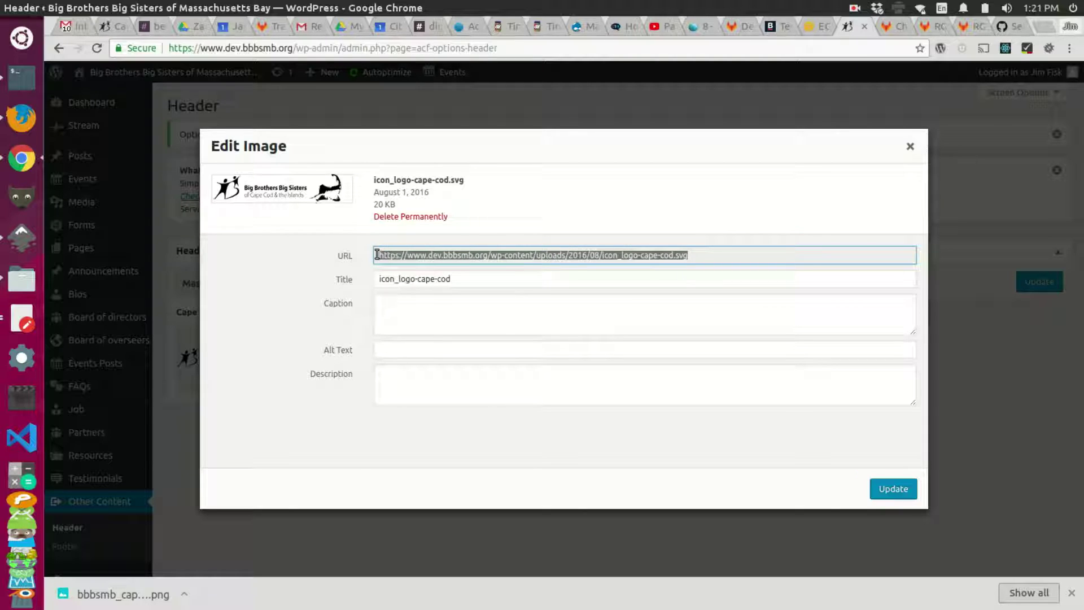
View icon_logo-cape-cod.svg in a new tab, then close the logo details in WordPress
{"action": "left_click", "coordinate": [1041, 23]}
{"action": "key", "text": "ctrl+v"}
{"action": "key", "text": "Return"}
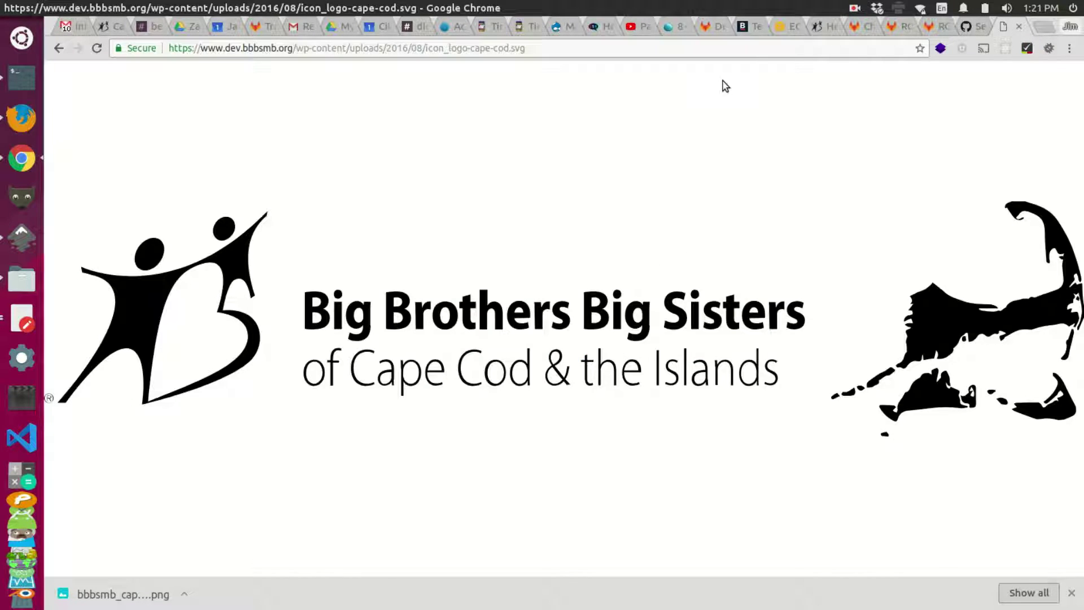
{"action": "left_click", "coordinate": [818, 27]}
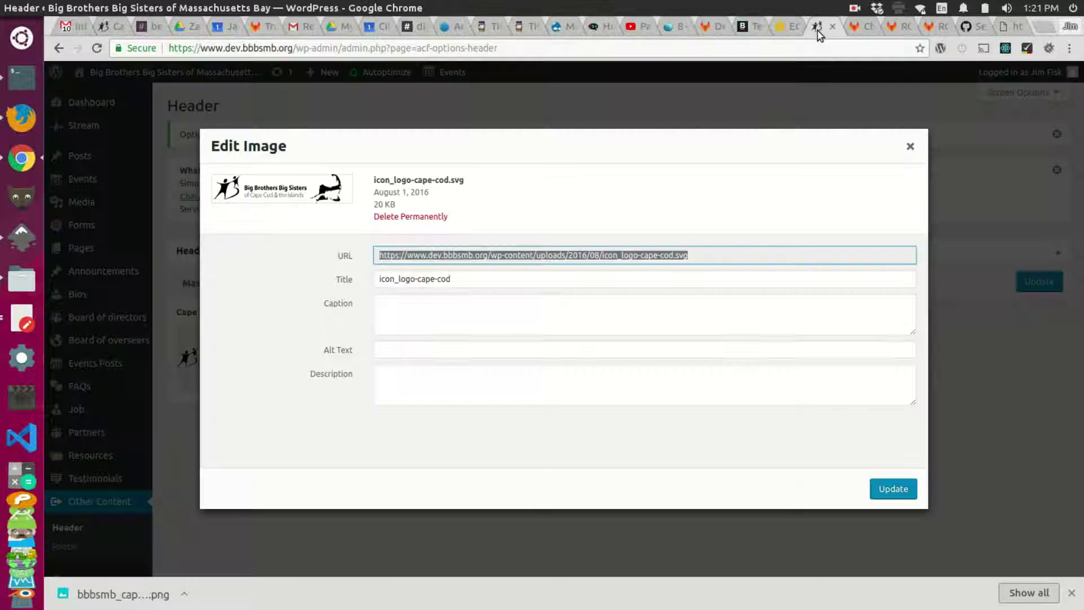
{"action": "left_click", "coordinate": [906, 146]}
{"action": "mouse_move", "coordinate": [225, 367]}
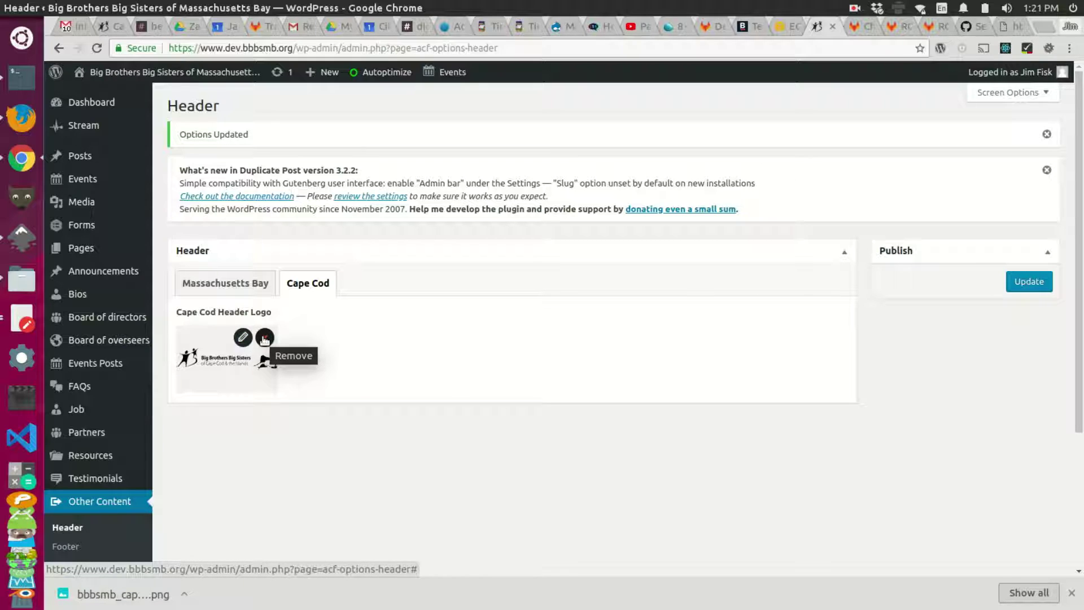
Replace the Cape Cod logo with uploaded Downloads/bbbsmb_cape_logo.svg and Update the header options
{"action": "left_click", "coordinate": [264, 337]}
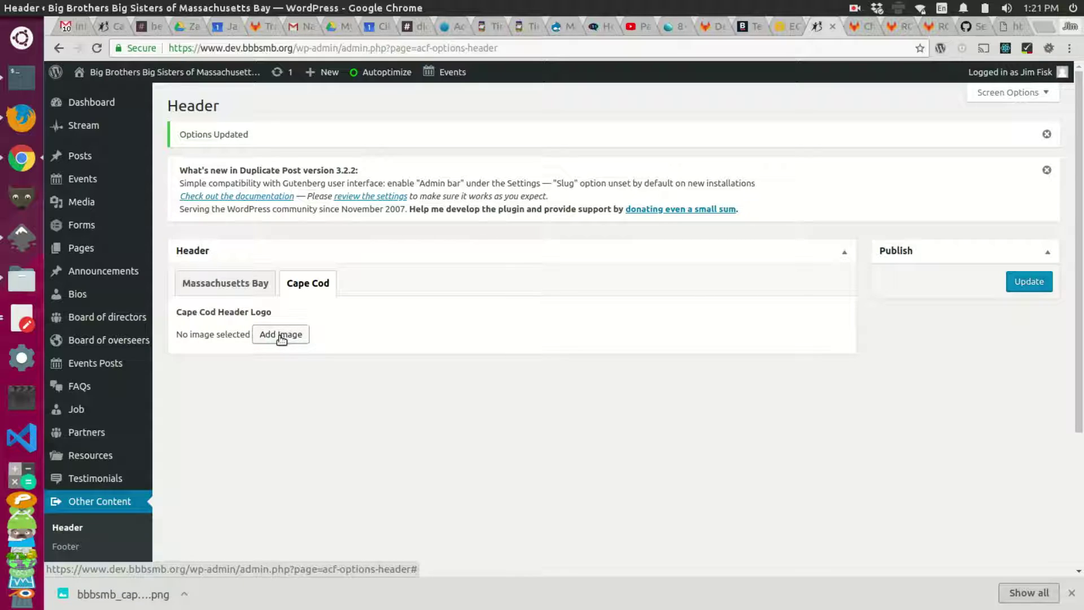
{"action": "left_click", "coordinate": [281, 334]}
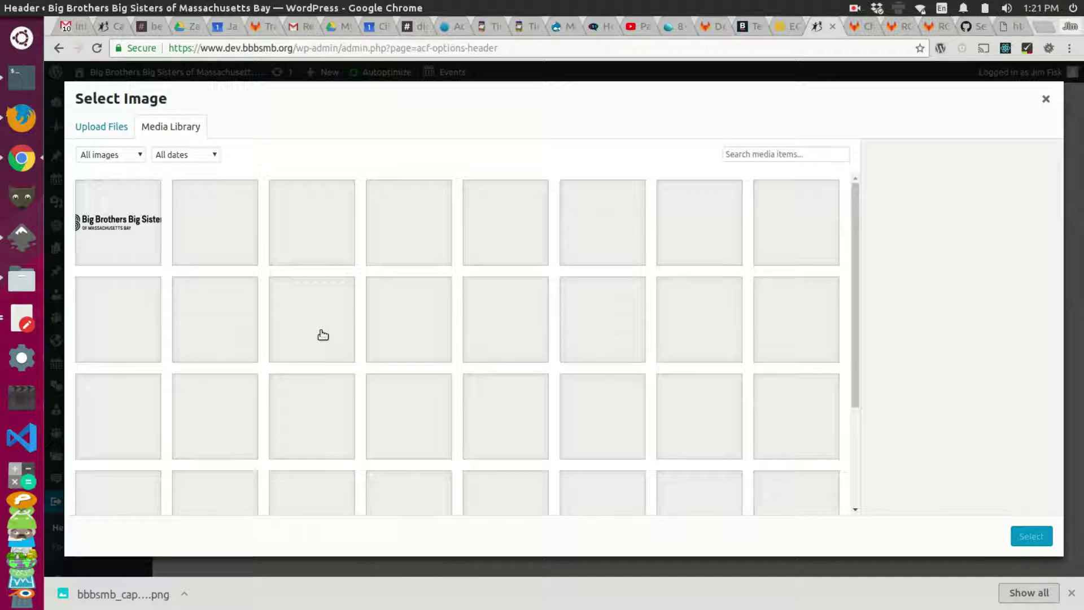
{"action": "left_click", "coordinate": [114, 134]}
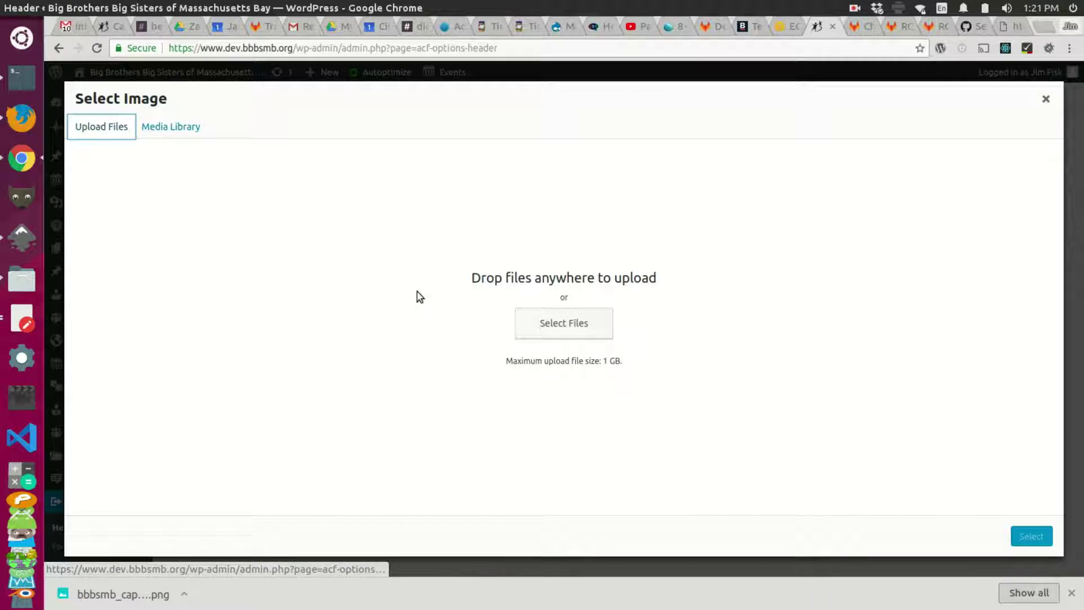
{"action": "left_click", "coordinate": [587, 334]}
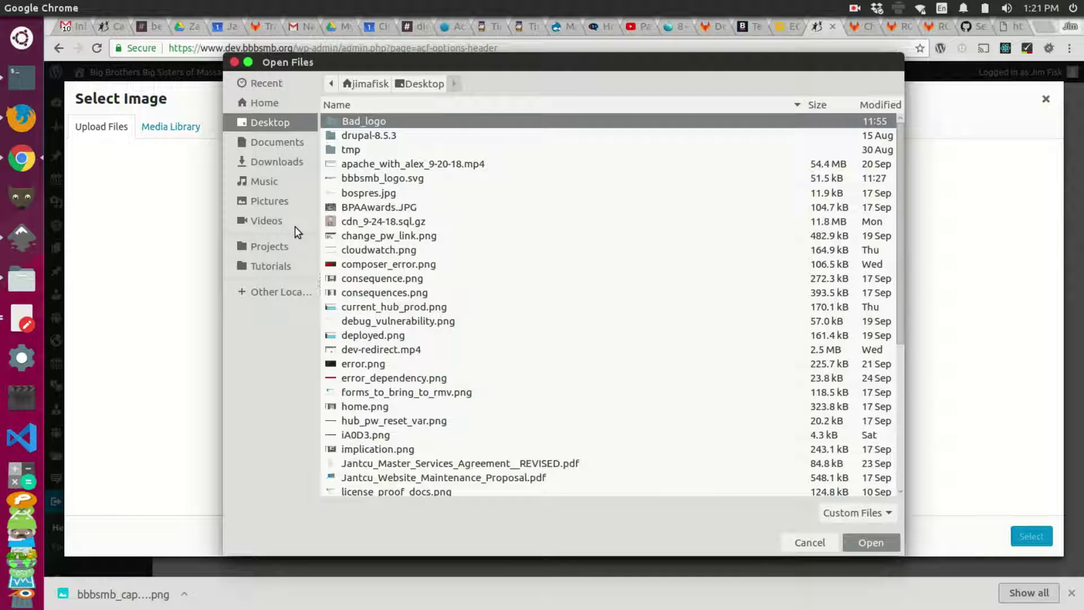
{"action": "left_click", "coordinate": [284, 164]}
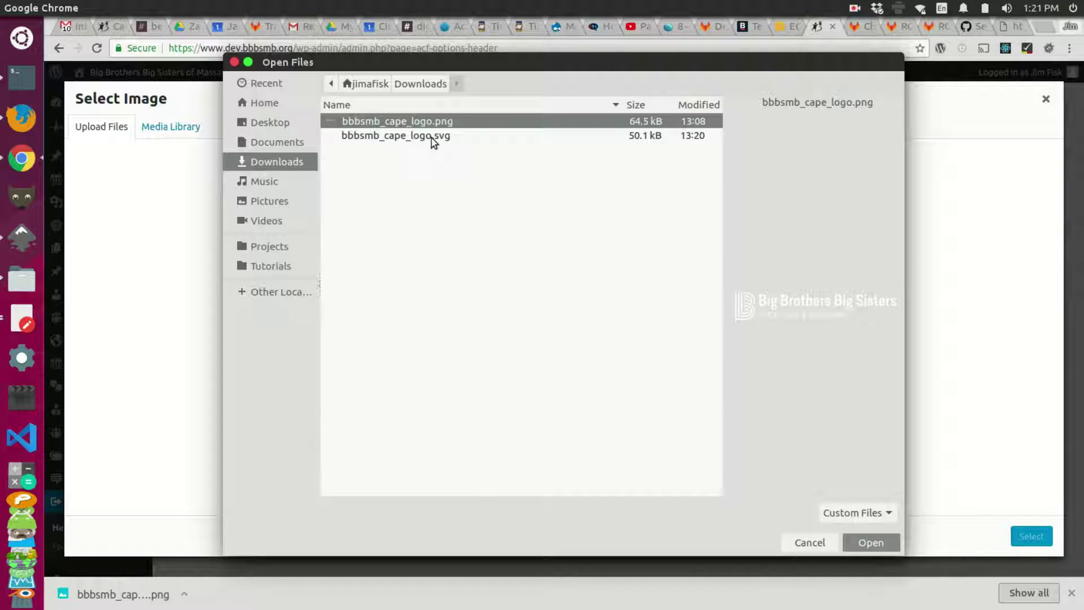
{"action": "left_click", "coordinate": [433, 138]}
{"action": "left_click", "coordinate": [871, 542]}
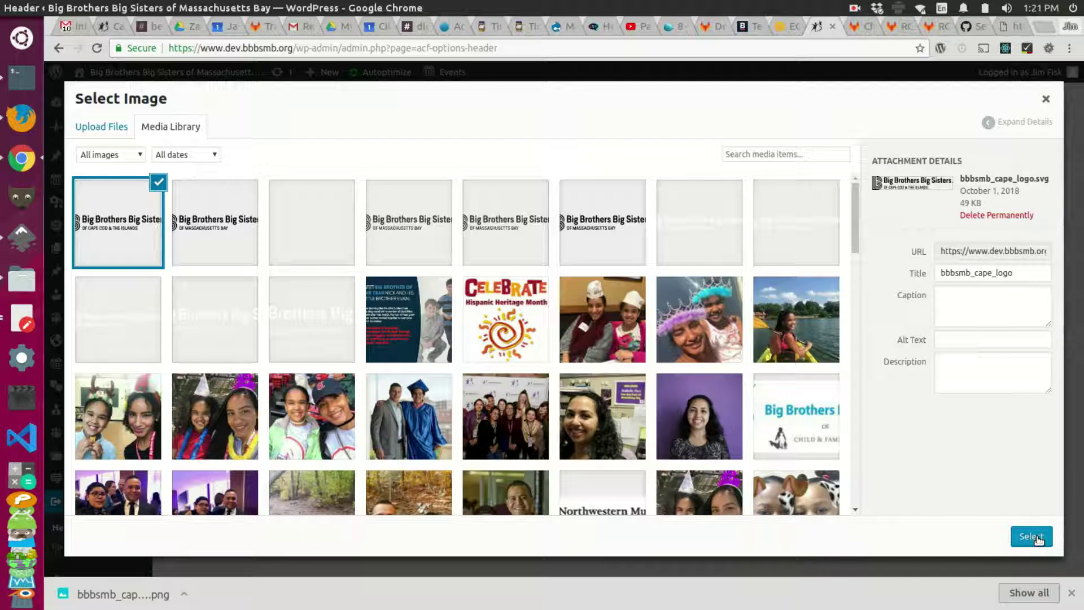
{"action": "left_click", "coordinate": [1036, 538]}
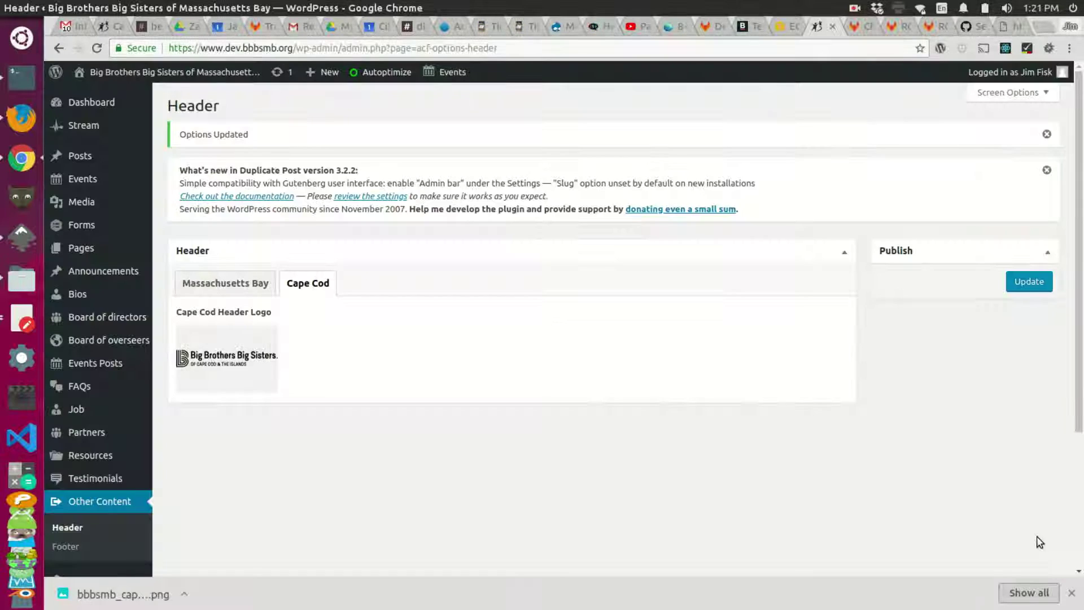
{"action": "left_click", "coordinate": [1028, 282]}
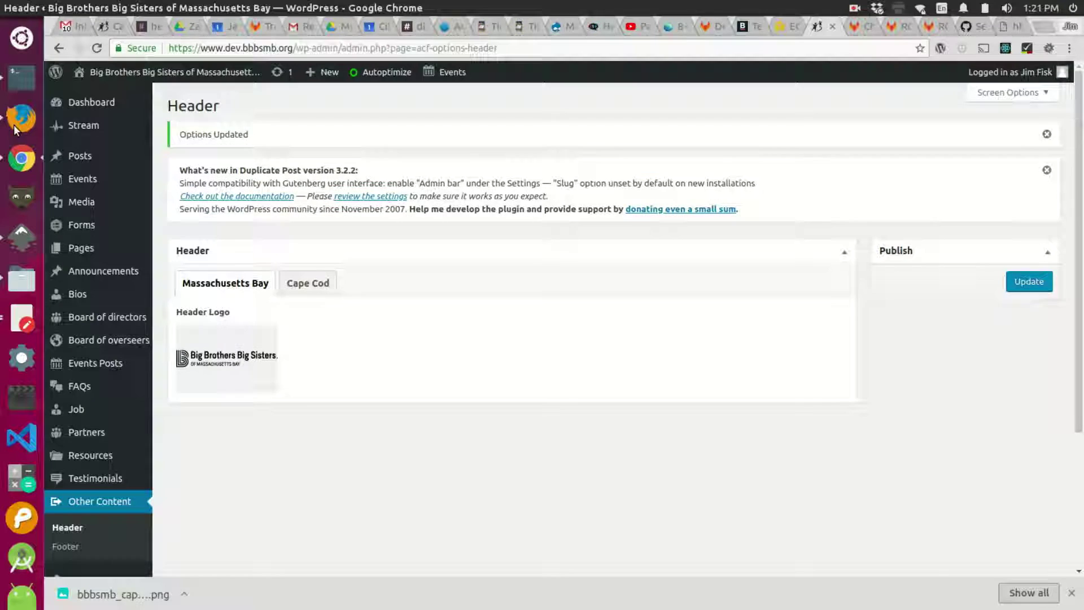
Load capebigs.org in a new private Firefox tab and scroll to view the live header
{"action": "key", "text": "alt+Tab"}
{"action": "left_click", "coordinate": [358, 29]}
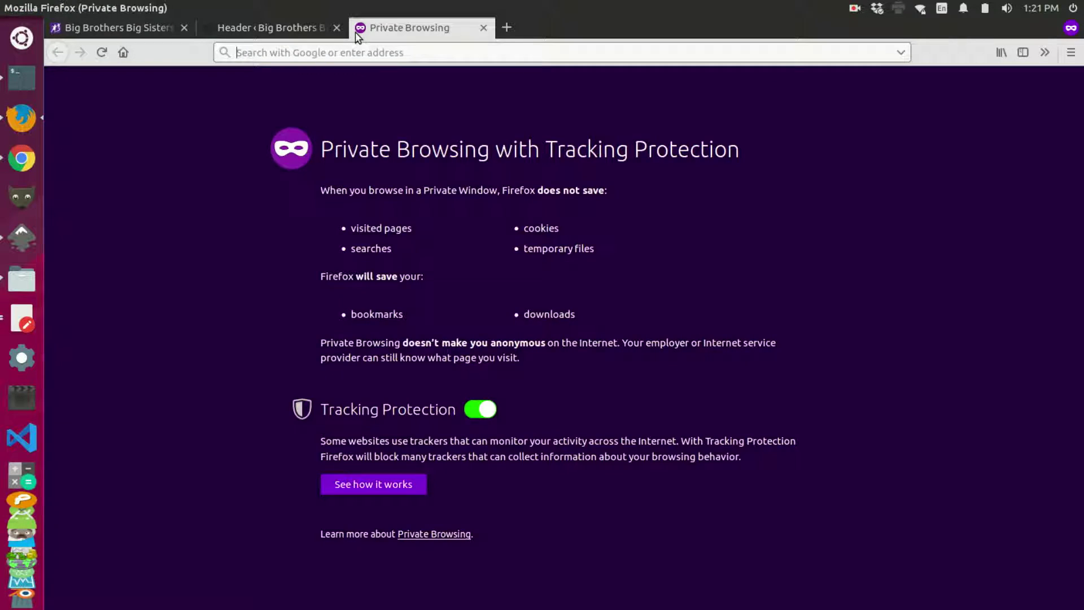
{"action": "type", "text": "capebig"}
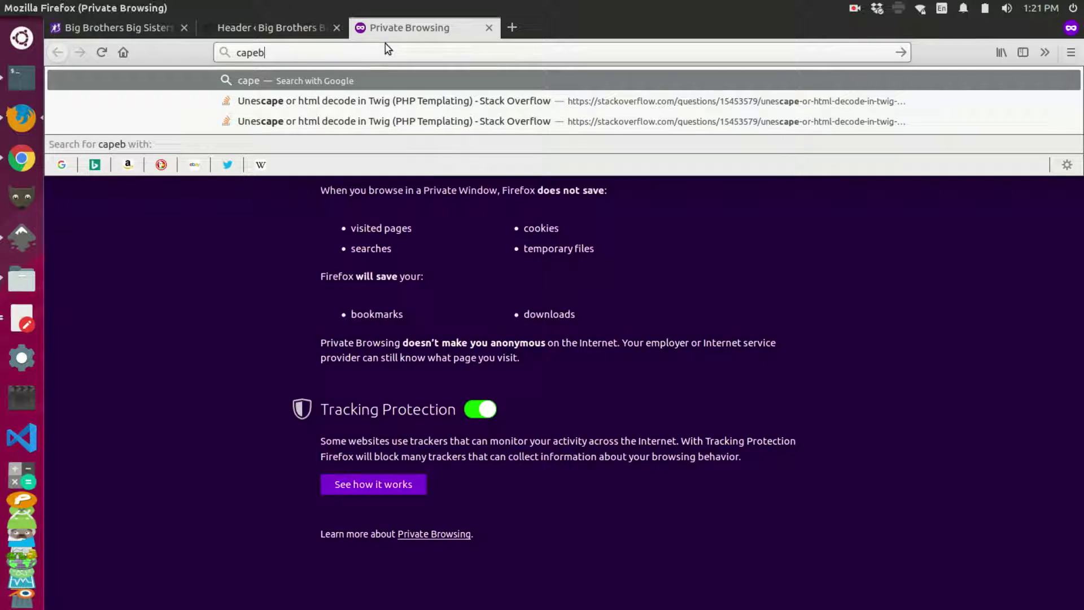
{"action": "type", "text": "s.org"}
{"action": "key", "text": "Return"}
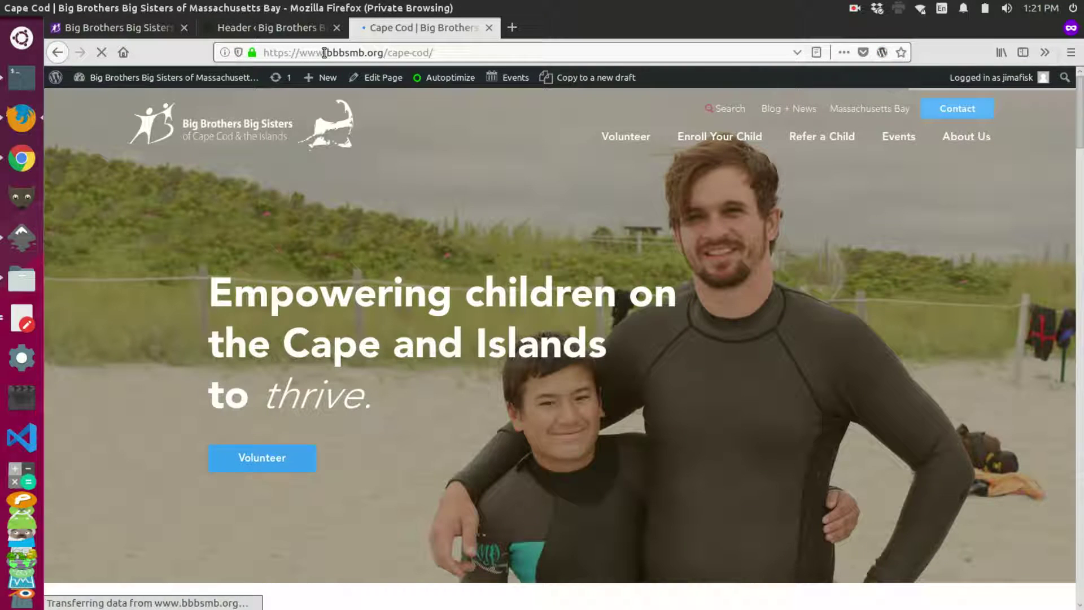
{"action": "mouse_move", "coordinate": [330, 82]}
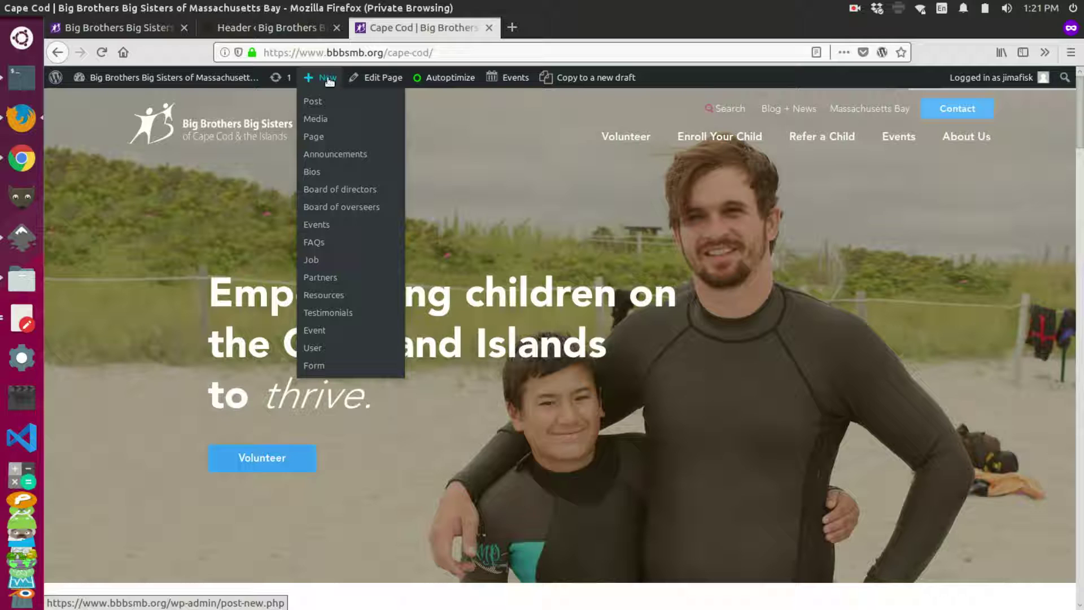
{"action": "scroll", "coordinate": [217, 228], "scroll_direction": "down", "scroll_amount": 10}
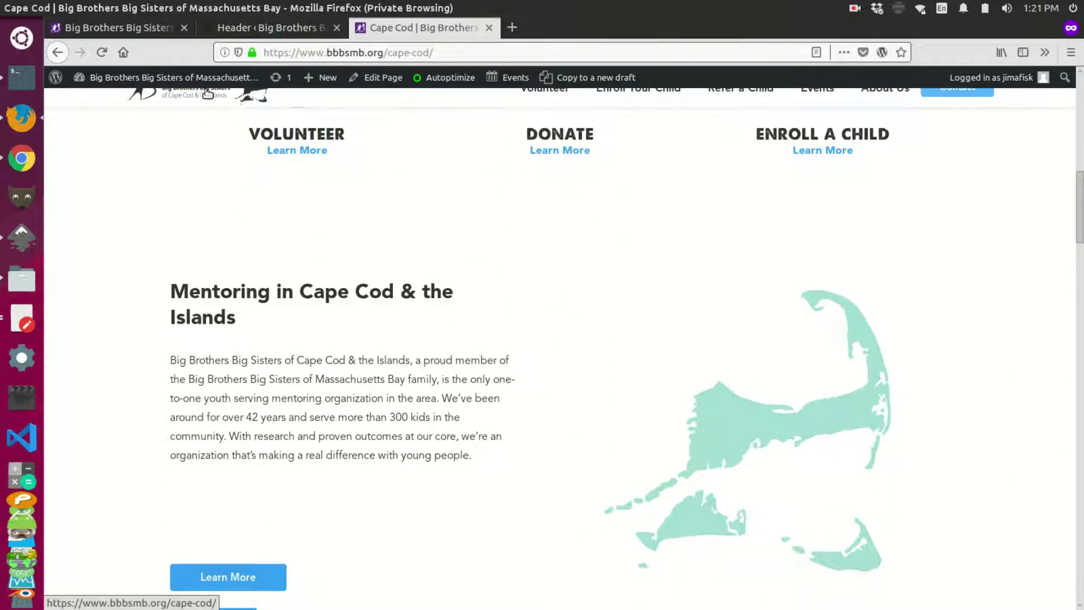
{"action": "scroll", "coordinate": [188, 104], "scroll_direction": "up", "scroll_amount": 10}
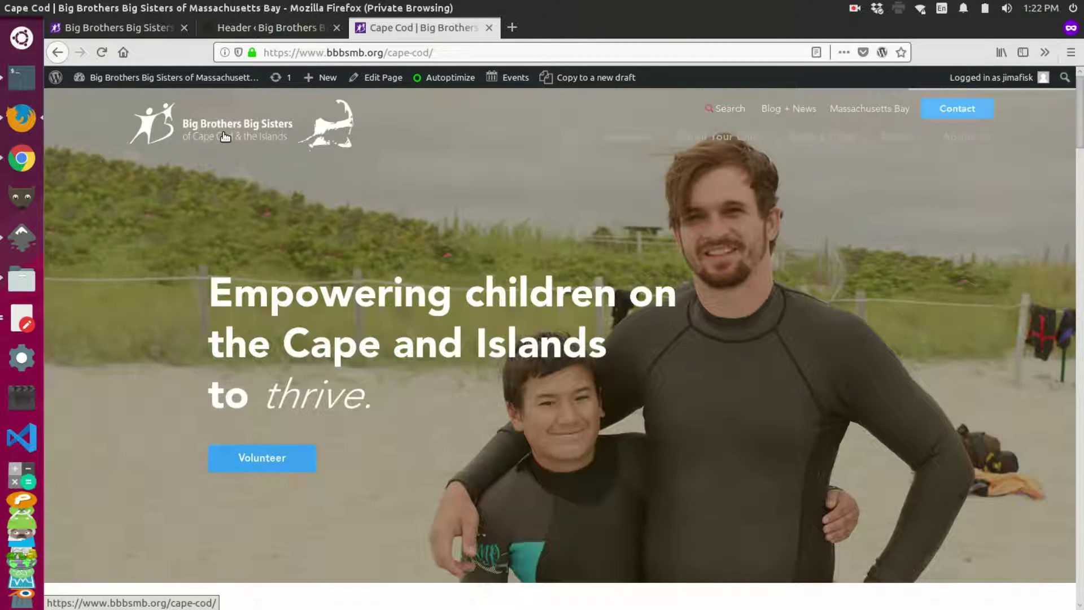
Change 'www' to 'dev' in the address to load the dev Cape Cod page
{"action": "left_click_drag", "start_coordinate": [324, 52], "coordinate": [308, 52]}
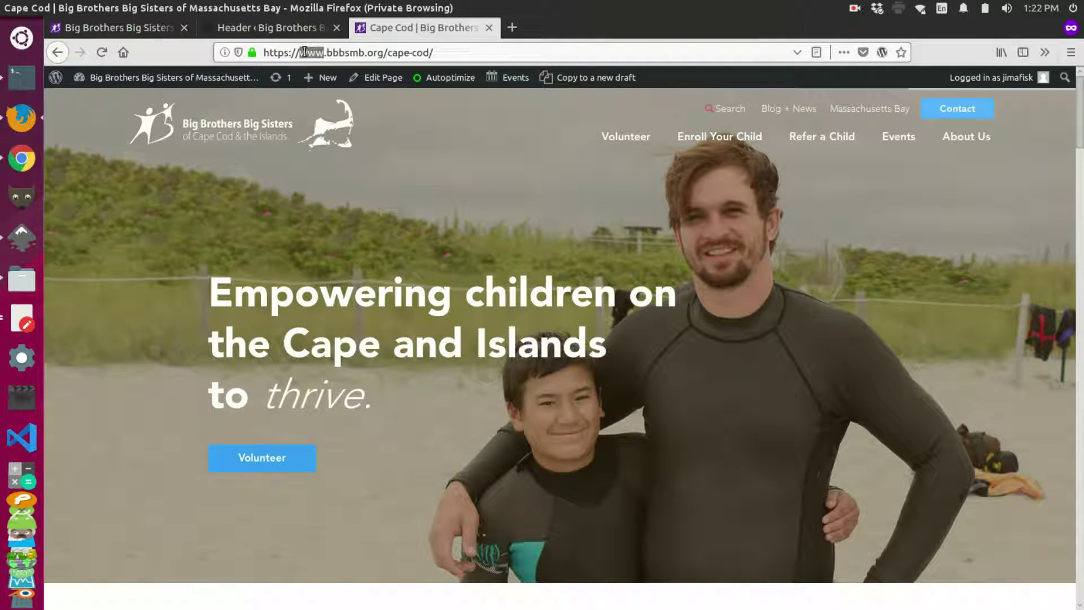
{"action": "type", "text": "dev"}
{"action": "key", "text": "Return"}
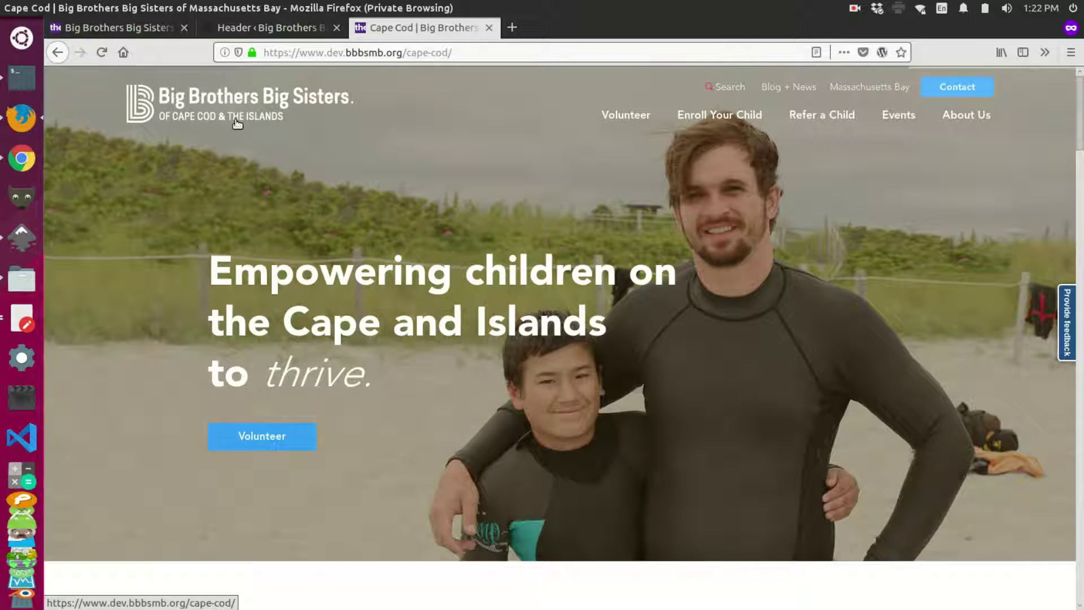
Scroll down and up repeatedly to check the logo recolouring between full and sticky headers
{"action": "scroll", "coordinate": [315, 194], "scroll_direction": "down", "scroll_amount": 5}
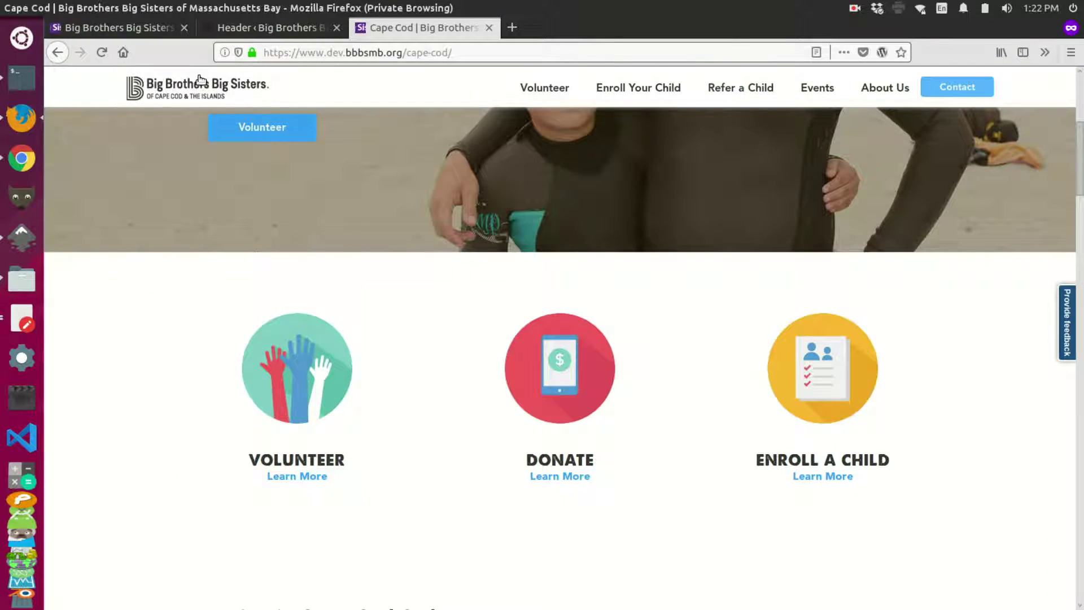
{"action": "scroll", "coordinate": [221, 183], "scroll_direction": "up", "scroll_amount": 5}
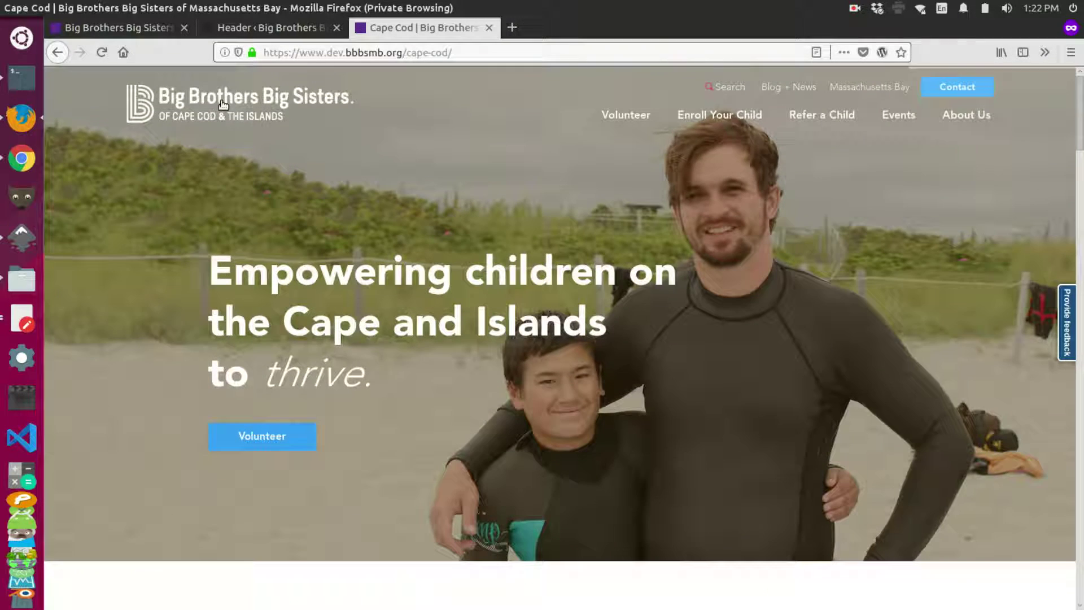
{"action": "scroll", "coordinate": [231, 95], "scroll_direction": "down", "scroll_amount": 5}
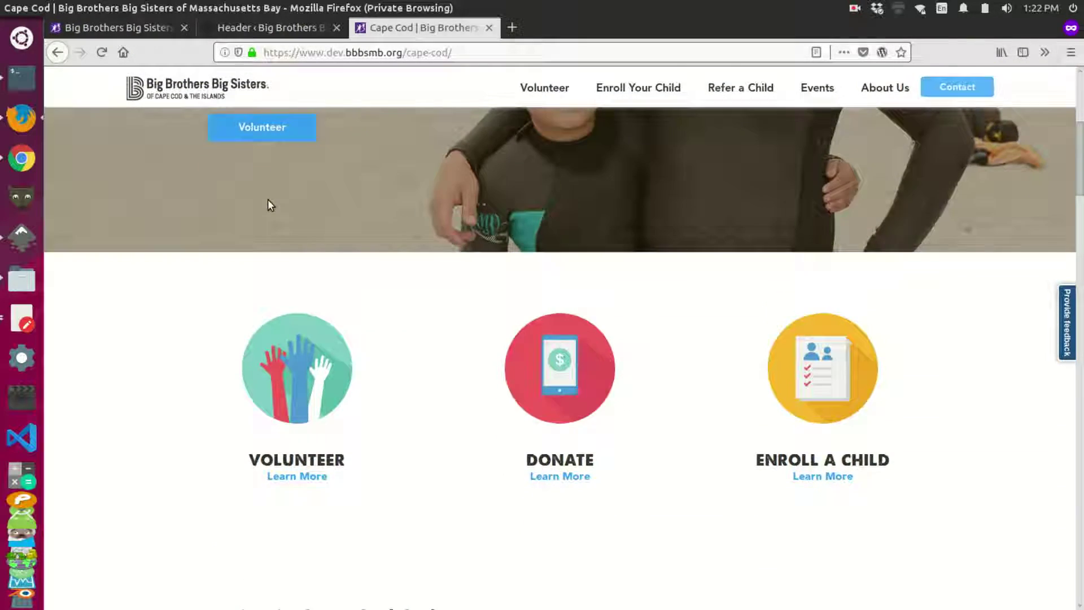
{"action": "scroll", "coordinate": [268, 199], "scroll_direction": "up", "scroll_amount": 5}
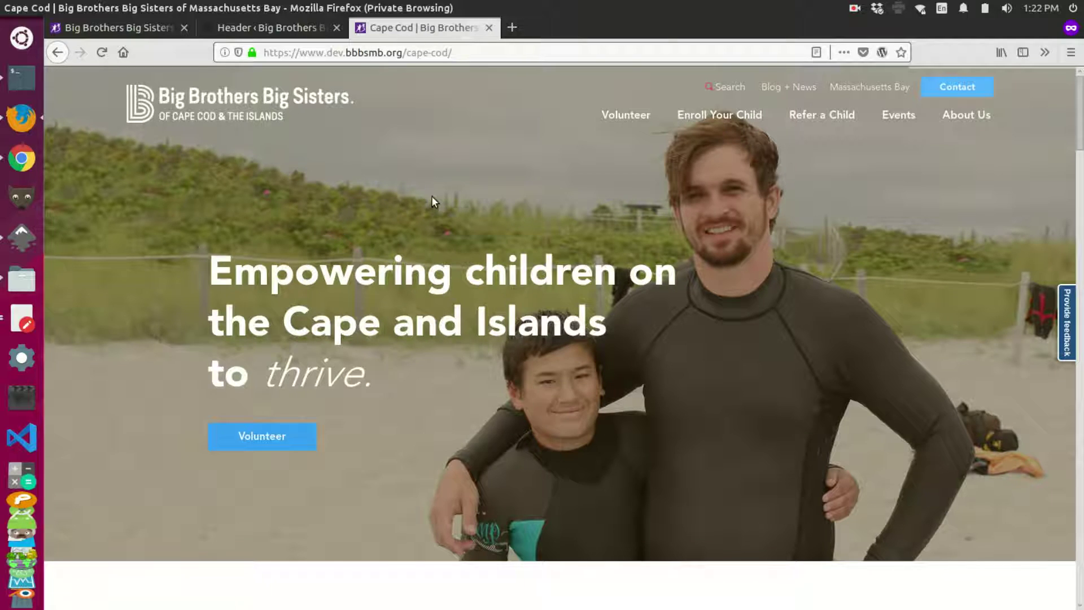
{"action": "scroll", "coordinate": [432, 195], "scroll_direction": "down", "scroll_amount": 5}
{"action": "scroll", "coordinate": [431, 195], "scroll_direction": "up", "scroll_amount": 5}
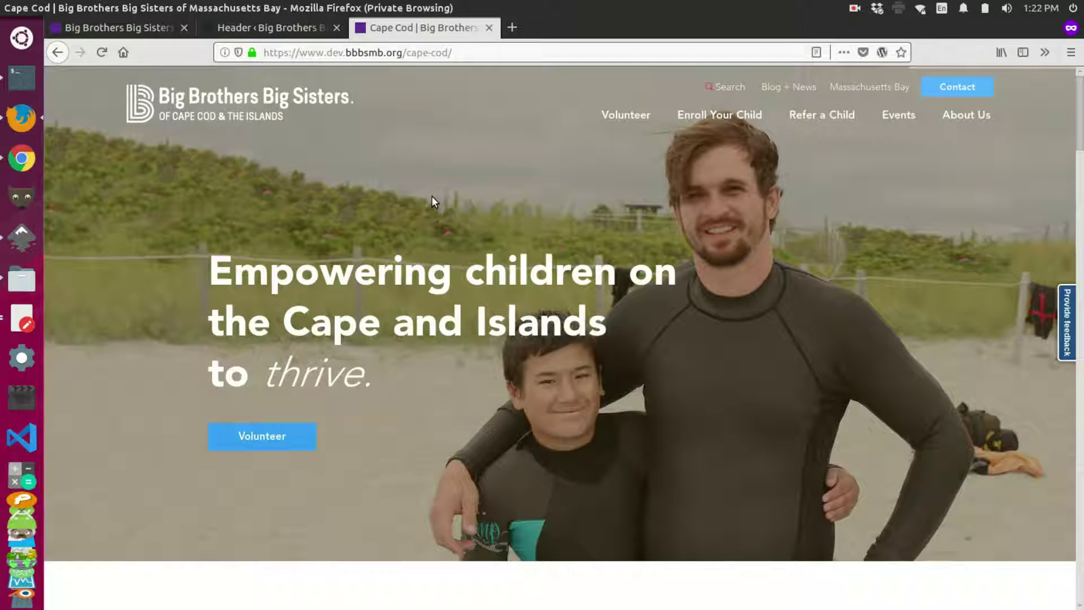